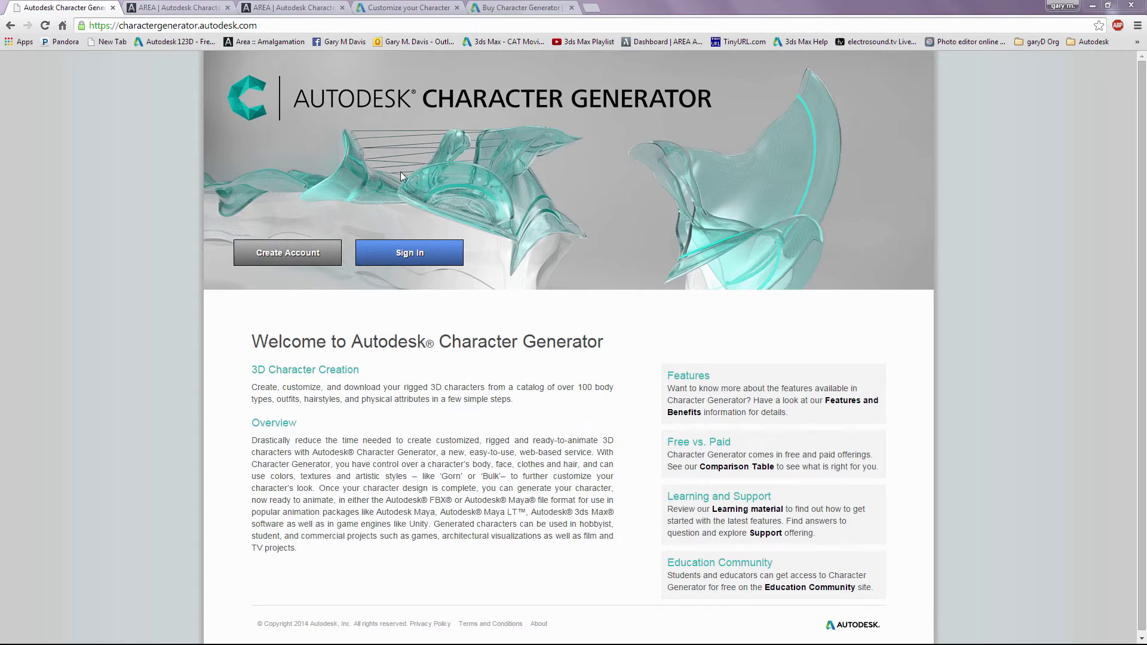
Step: Review the Character Generator feature pages on the AREA site, including the Free vs. Paid Features table
left_click(179, 8)
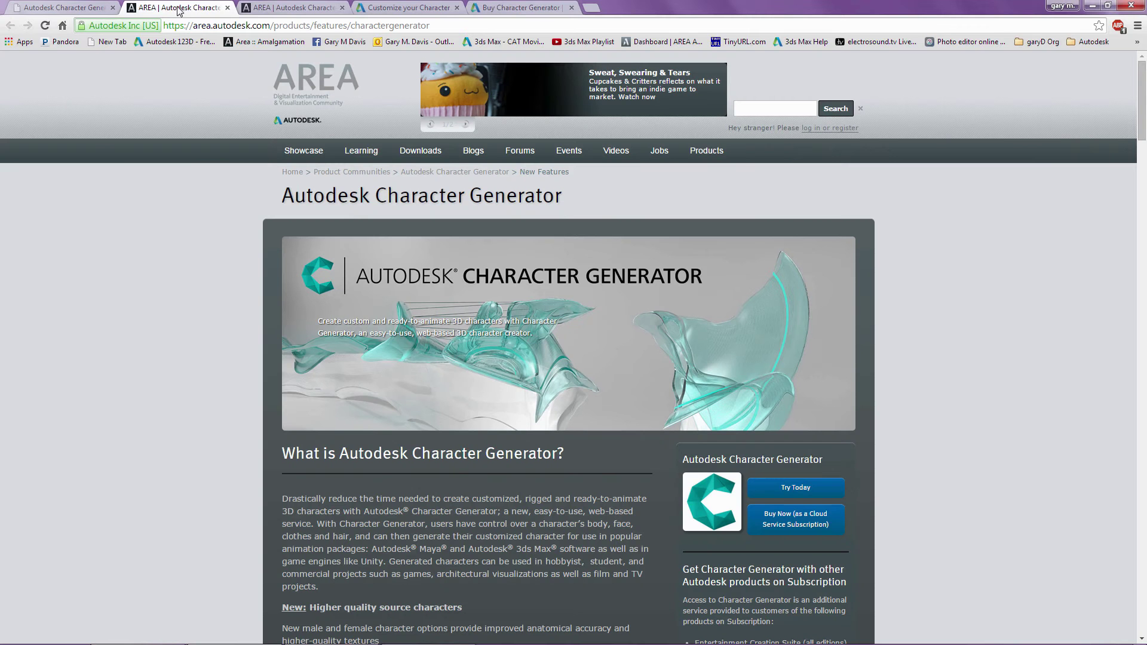
left_click_drag(1140, 104, 1139, 634)
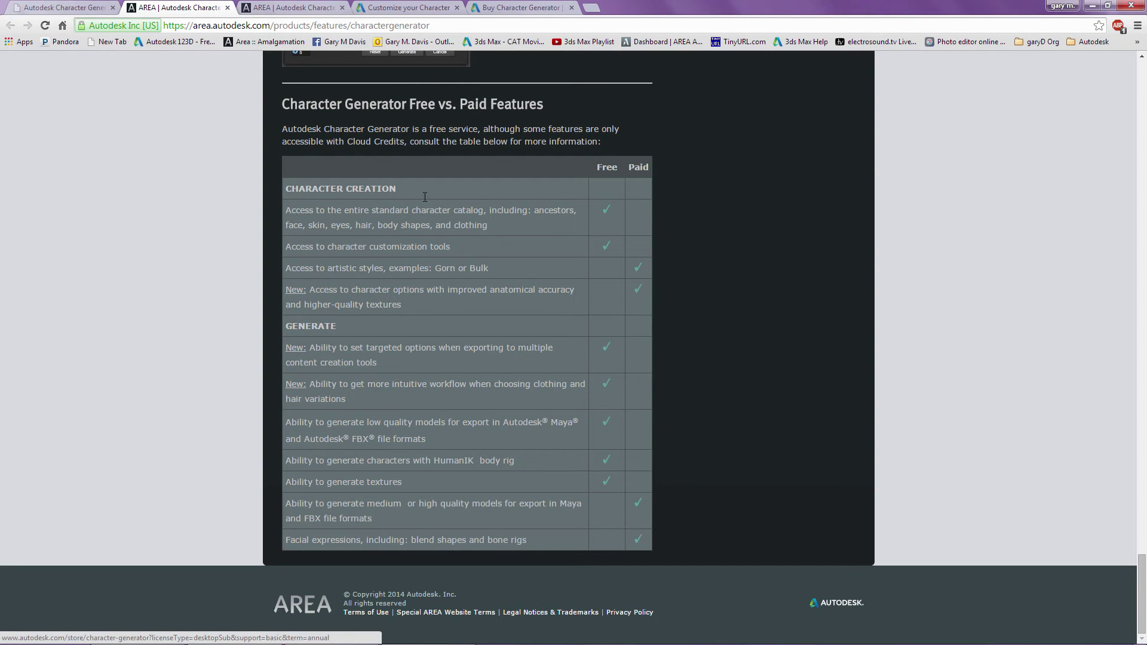
left_click(286, 13)
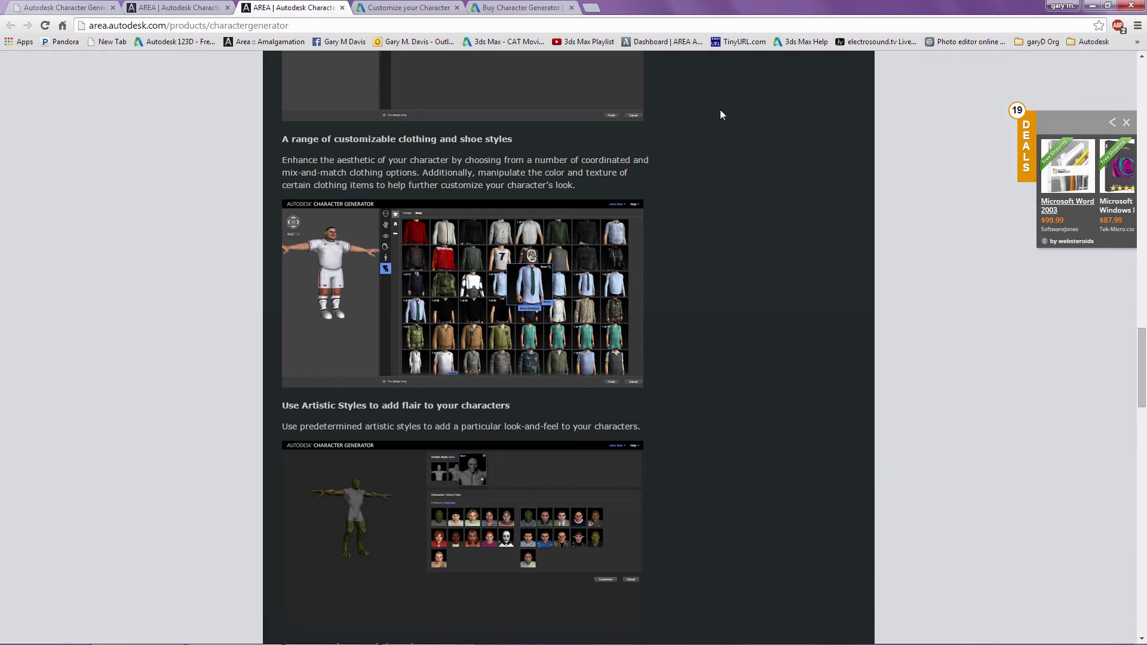
Step: Display the male body catalog in the character builder and examine which body options are flagged as premium
left_click(413, 7)
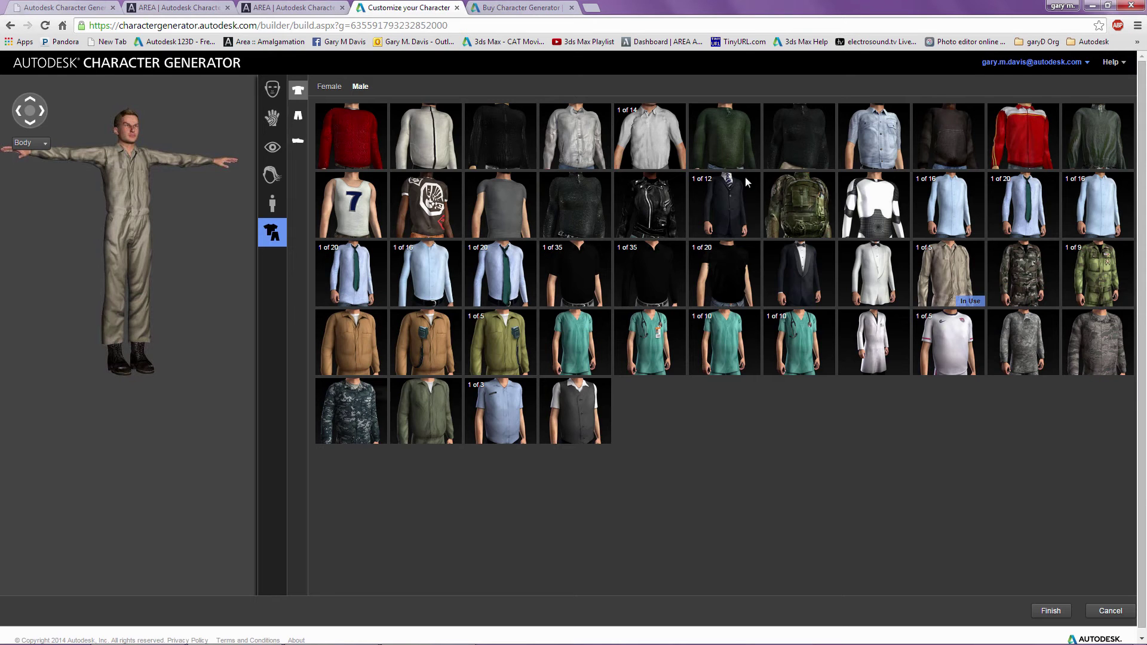
left_click(274, 210)
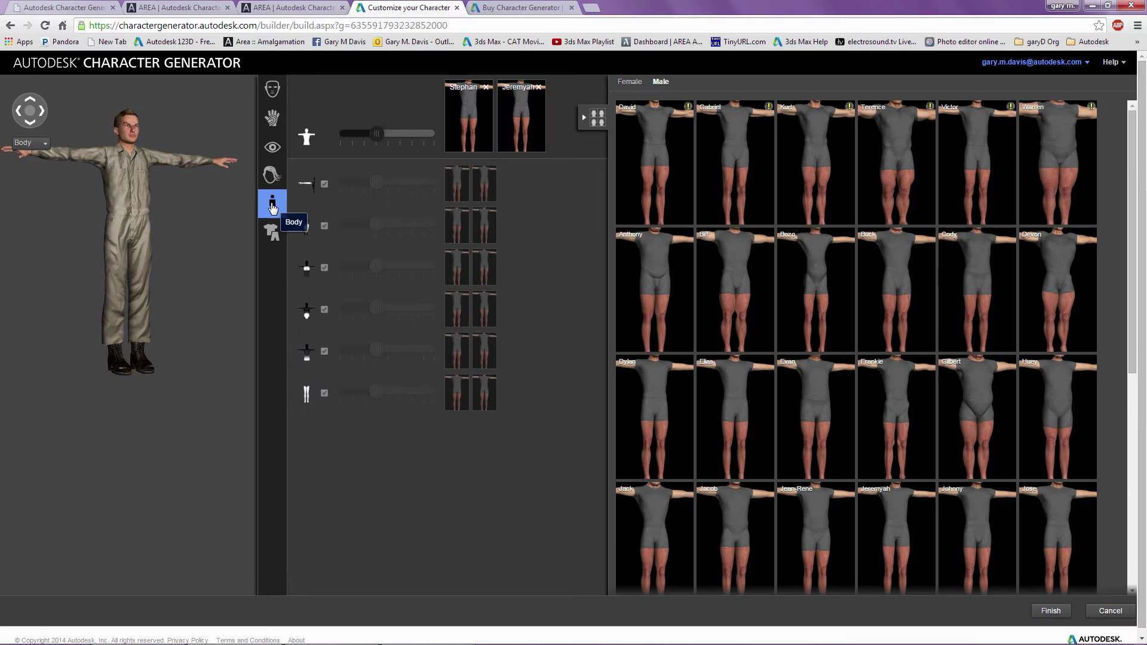
mouse_move(689, 112)
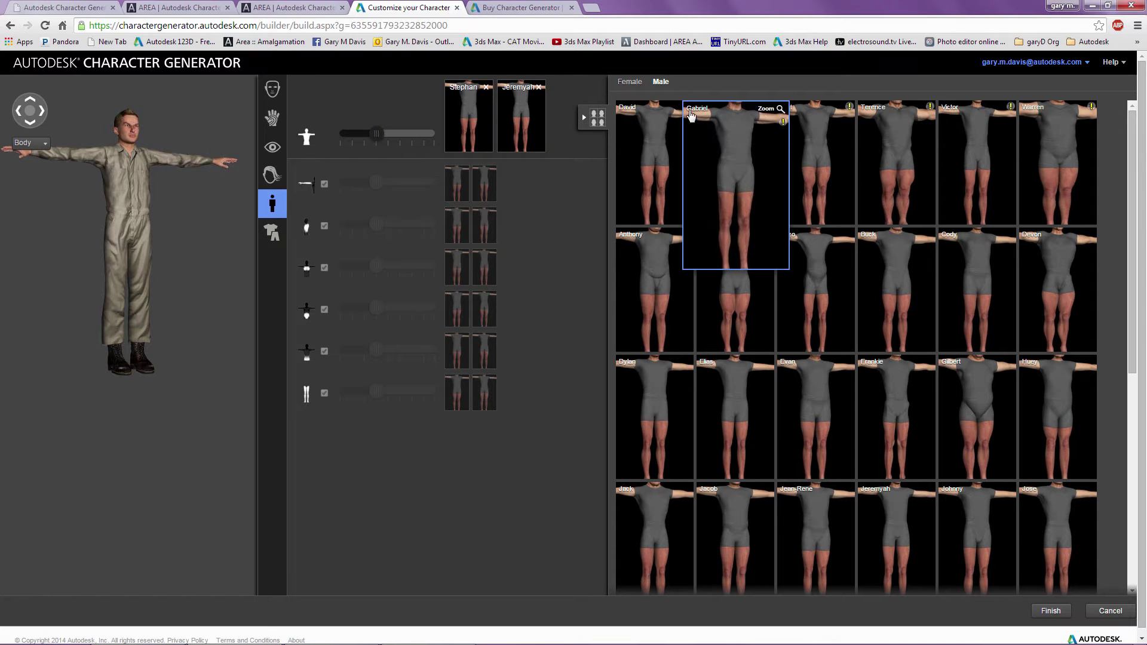
mouse_move(784, 125)
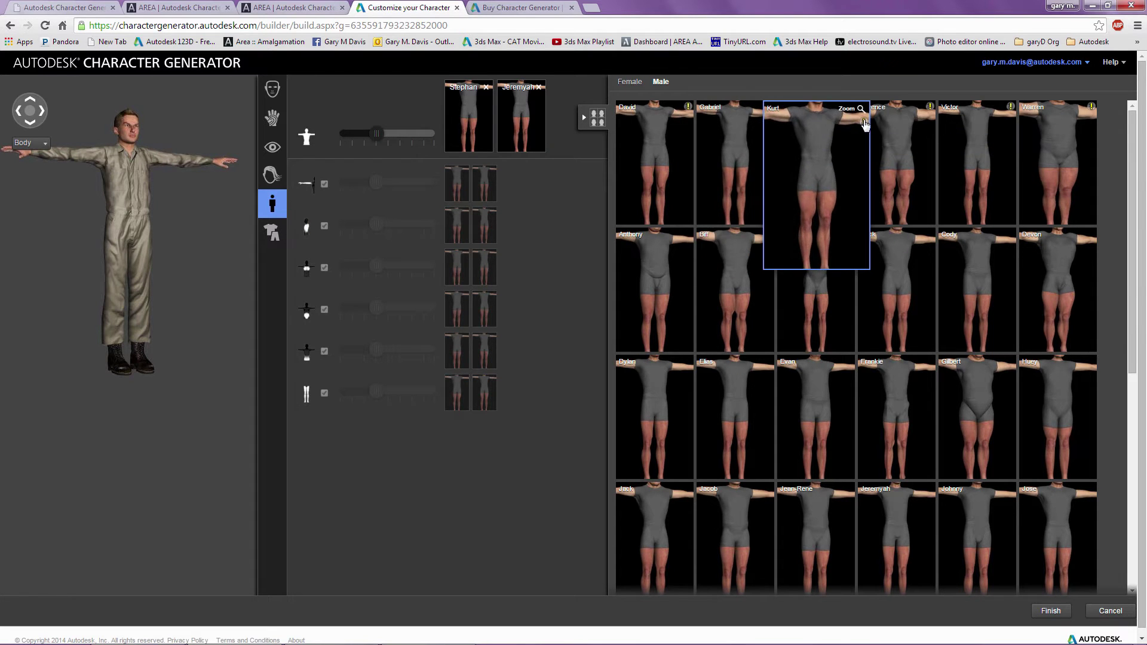
mouse_move(945, 125)
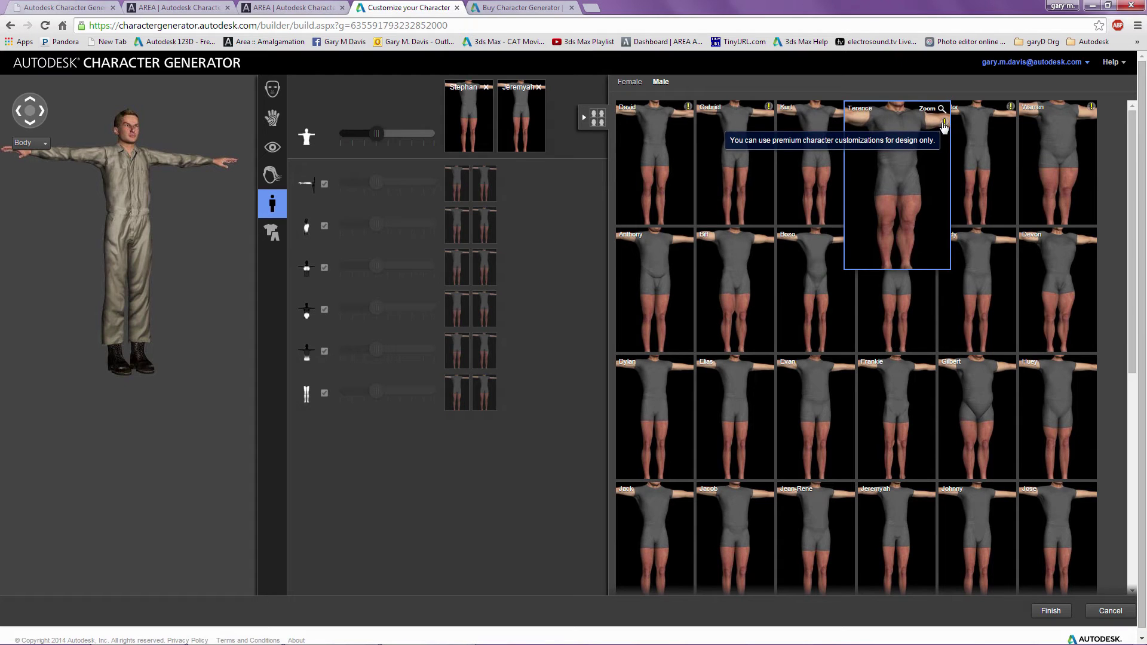
Step: Recheck the Free vs. Paid table and clothing overview, then return to the builder and dismiss its cancel-editing prompt without discarding the character
left_click(195, 9)
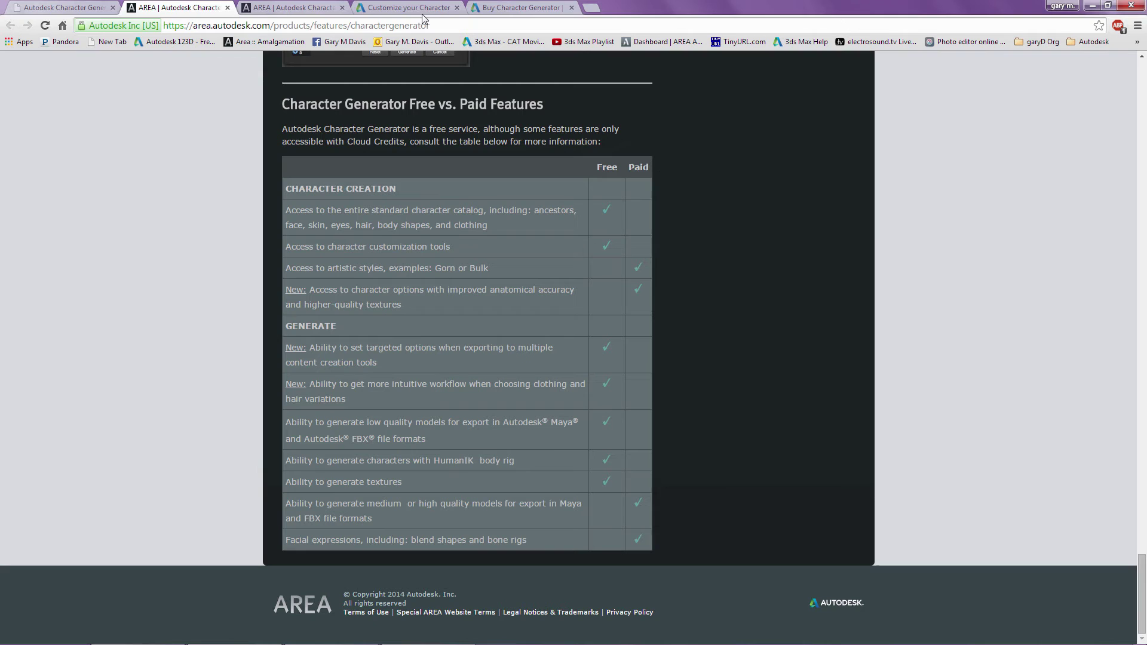
left_click(331, 9)
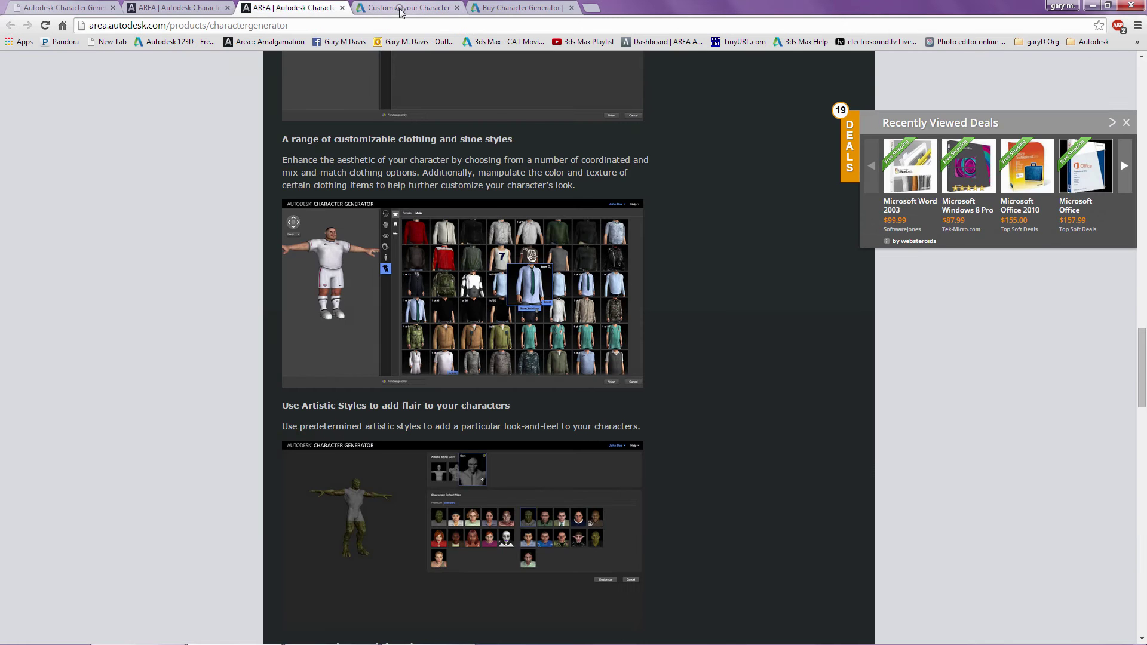
left_click(404, 8)
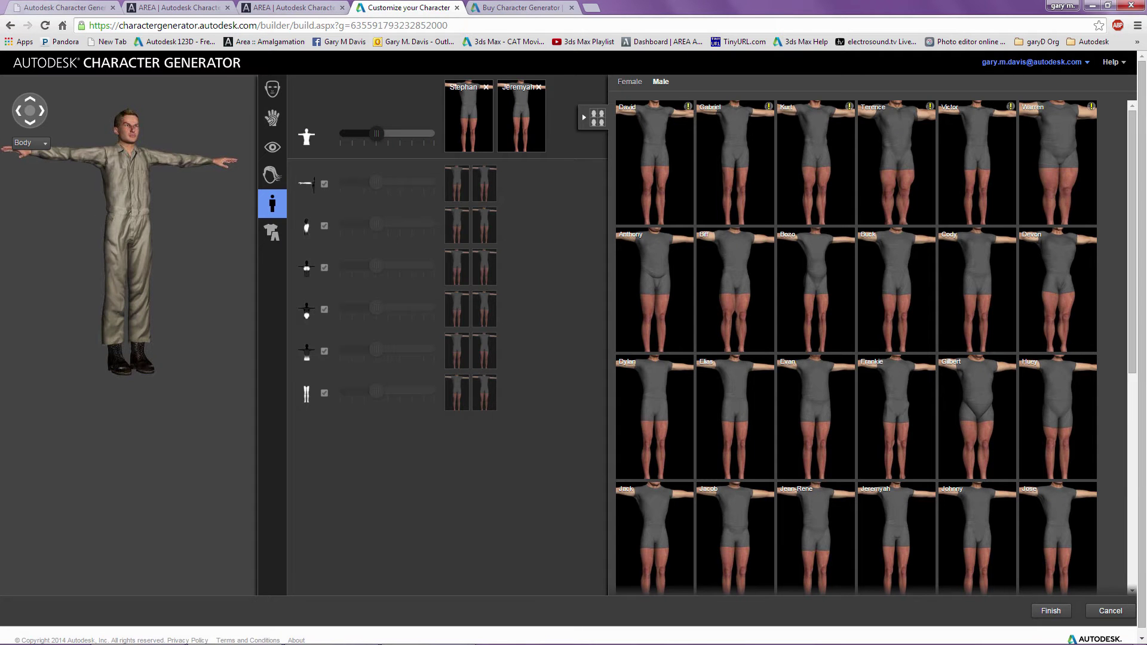
left_click(1111, 611)
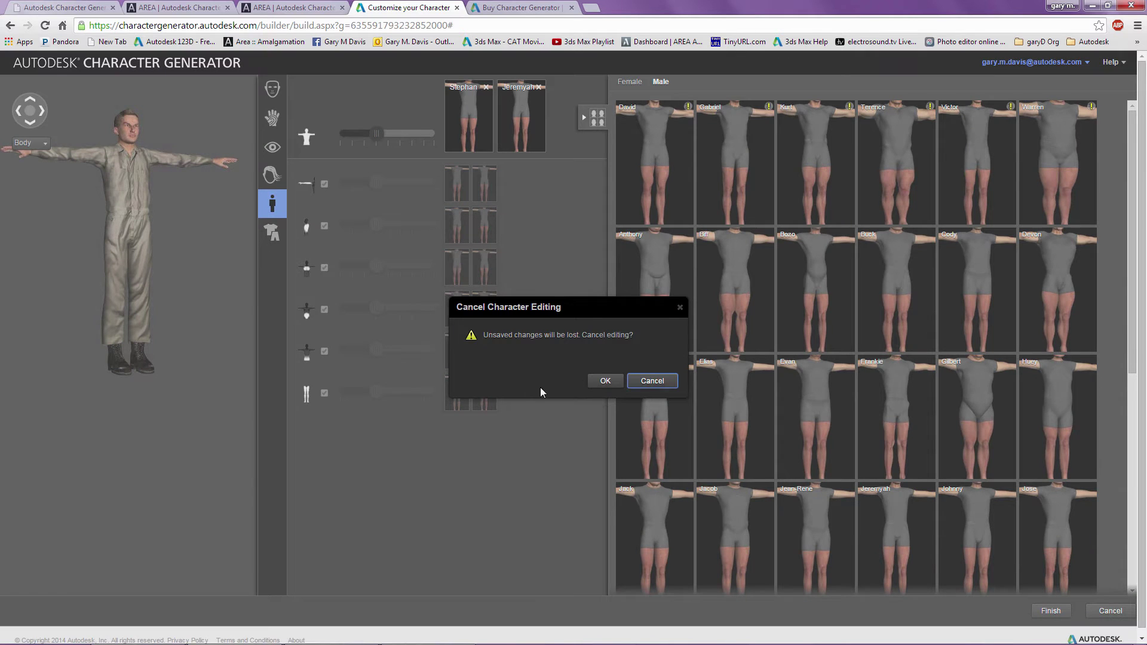
left_click(642, 382)
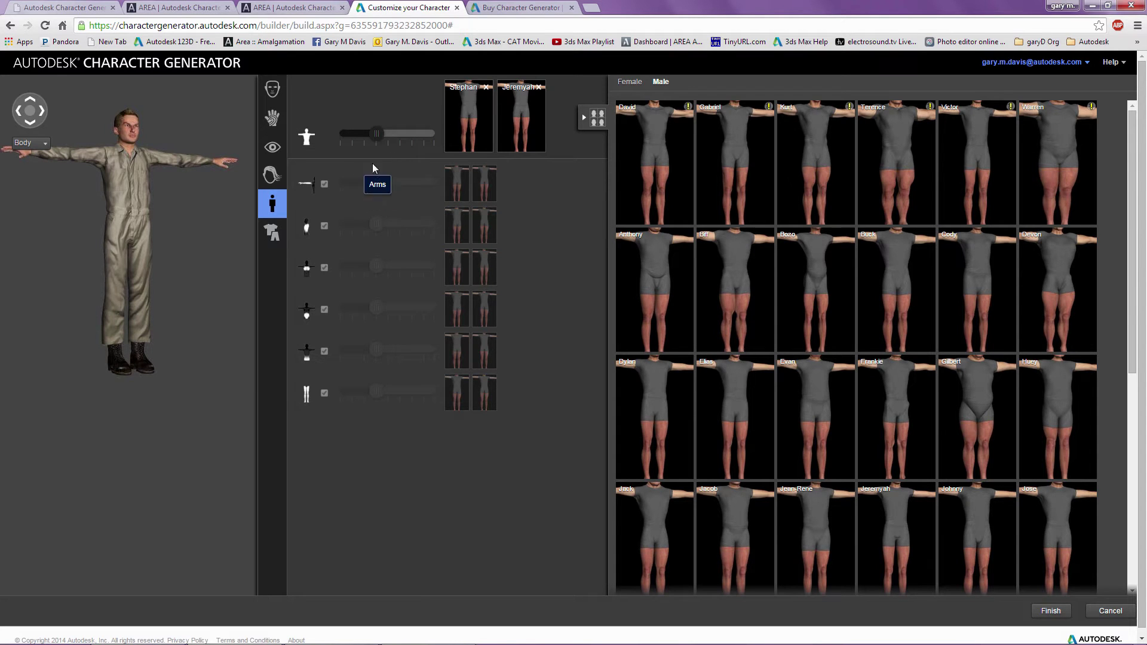
Step: Switch to 3ds Max with the Generic Jumper folder window in front of it
key("alt+Tab")
key("alt+Tab")
key("alt+Tab")
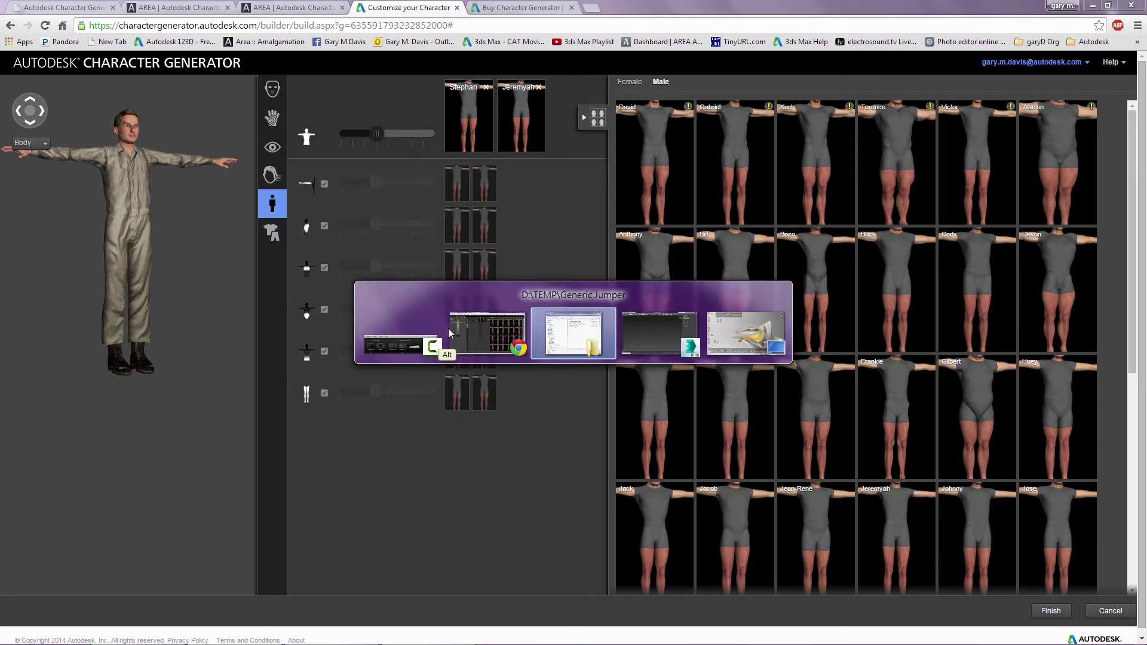
key("alt+Tab")
key("alt+Tab")
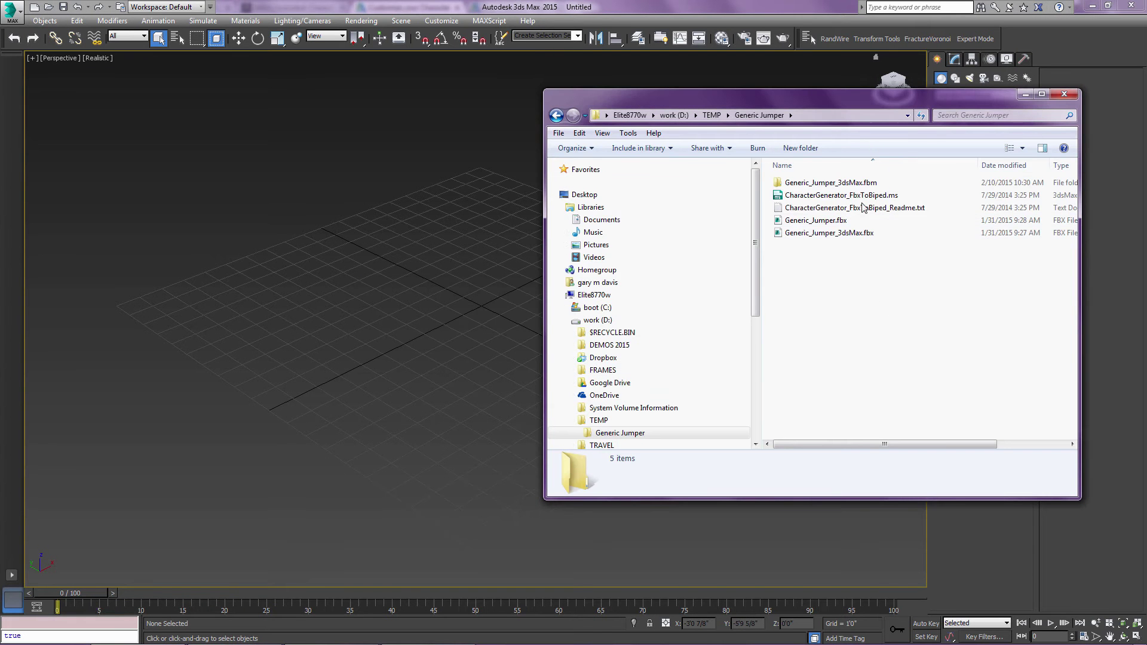
Step: Preview Generic_Jumper_3dsMax.fbx in FBX Review with the whole character in view, and close the viewer
double_click(831, 239)
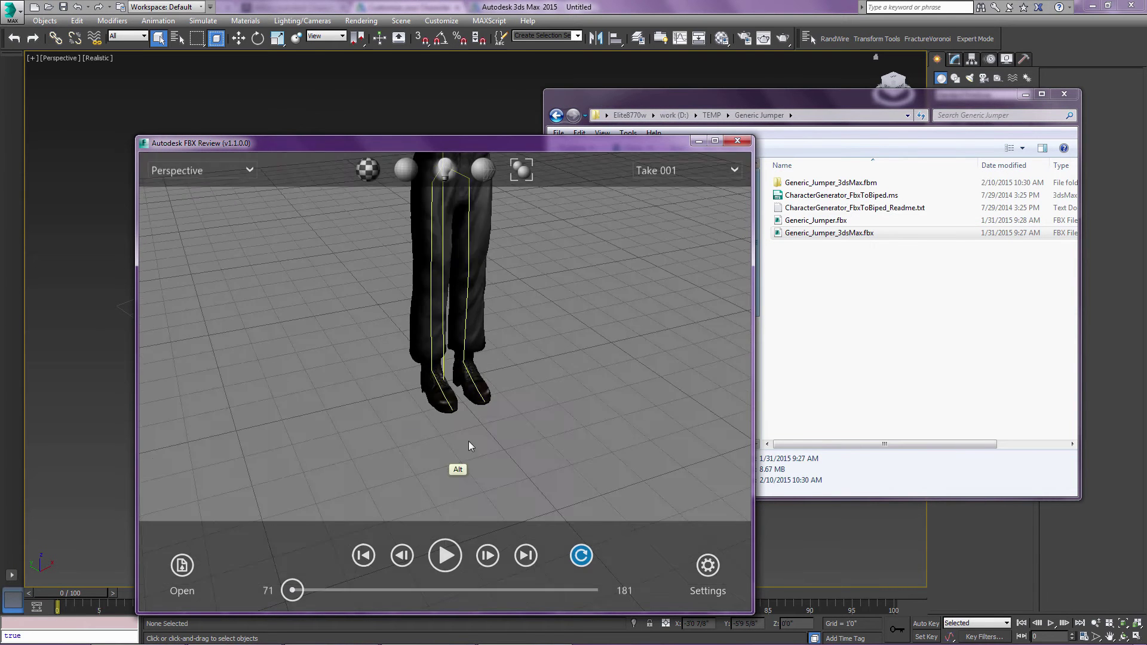
right_click_drag(469, 441, 528, 227, "alt")
middle_click_drag(520, 271, 491, 418, "alt")
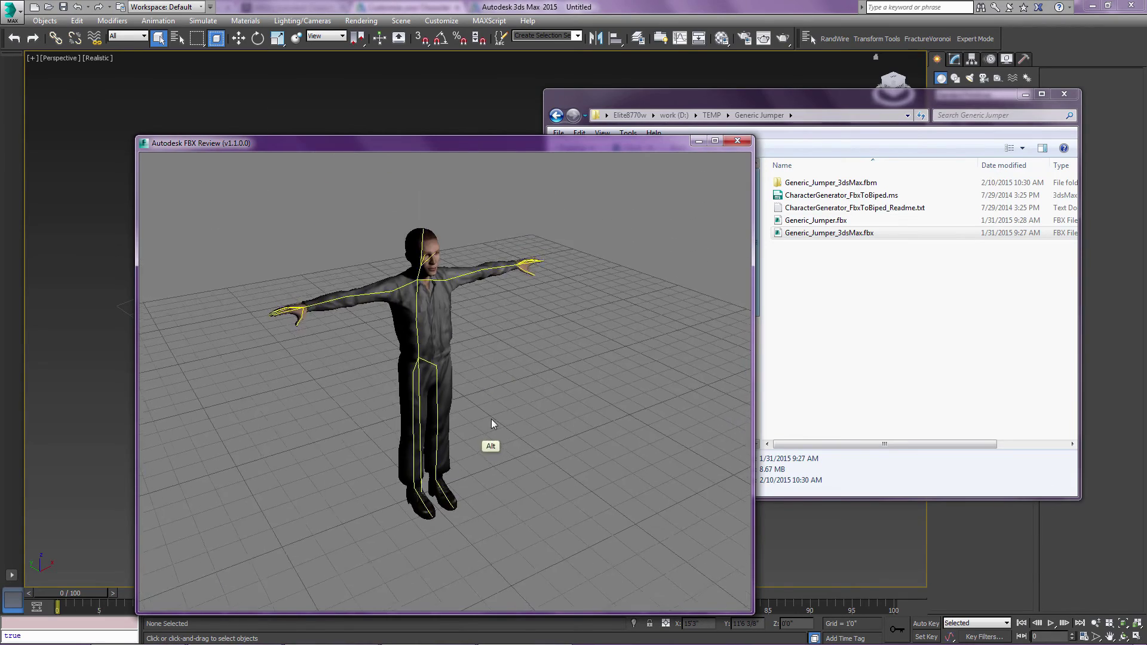
mouse_move(492, 422)
left_mouse_down("alt")
mouse_move(415, 428)
mouse_move(493, 420)
left_mouse_up("alt")
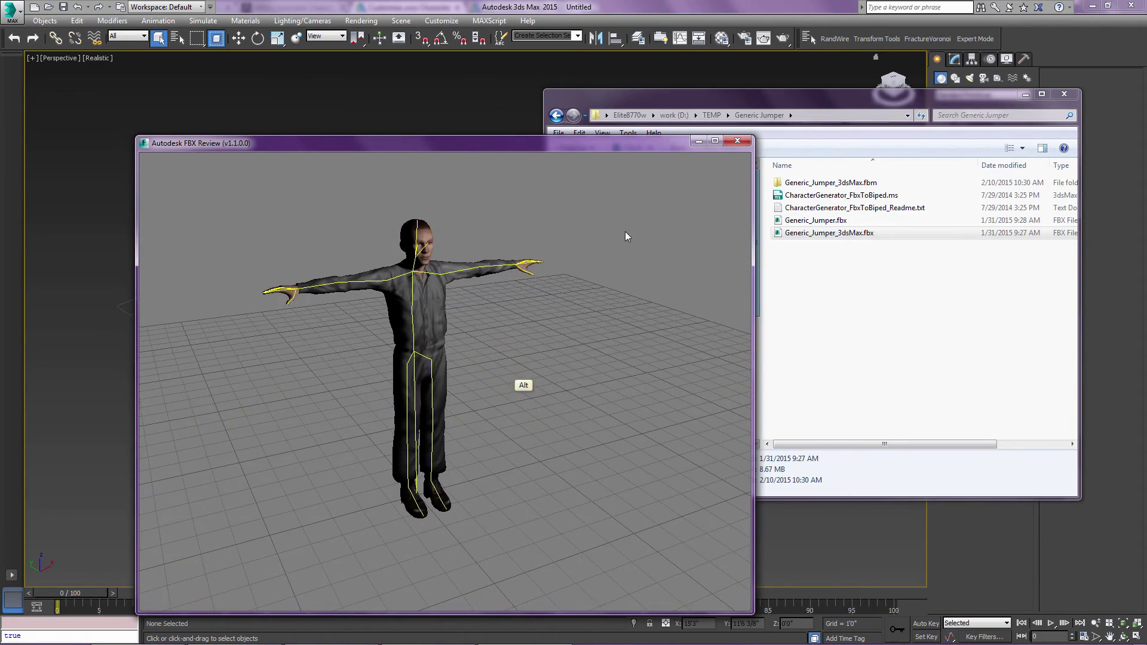
left_click(740, 143)
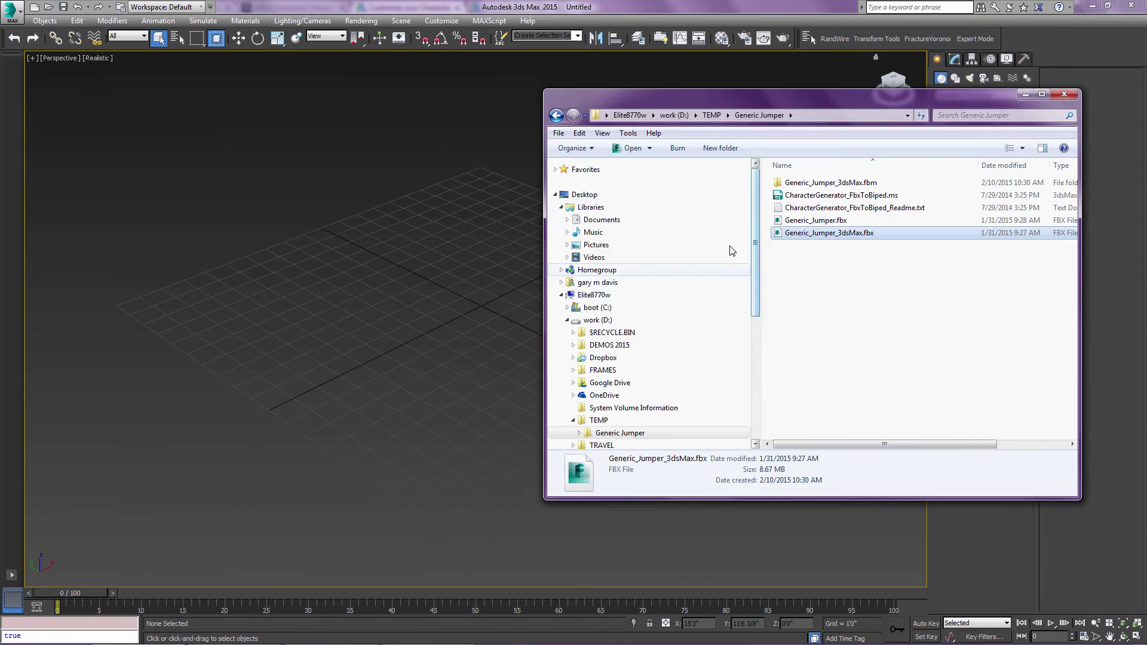
Step: Import Generic_Jumper_3dsMax.fbx from the folder into the 3ds Max scene and place the character near the grid origin
left_click_drag(752, 238, 483, 306)
left_click(515, 312)
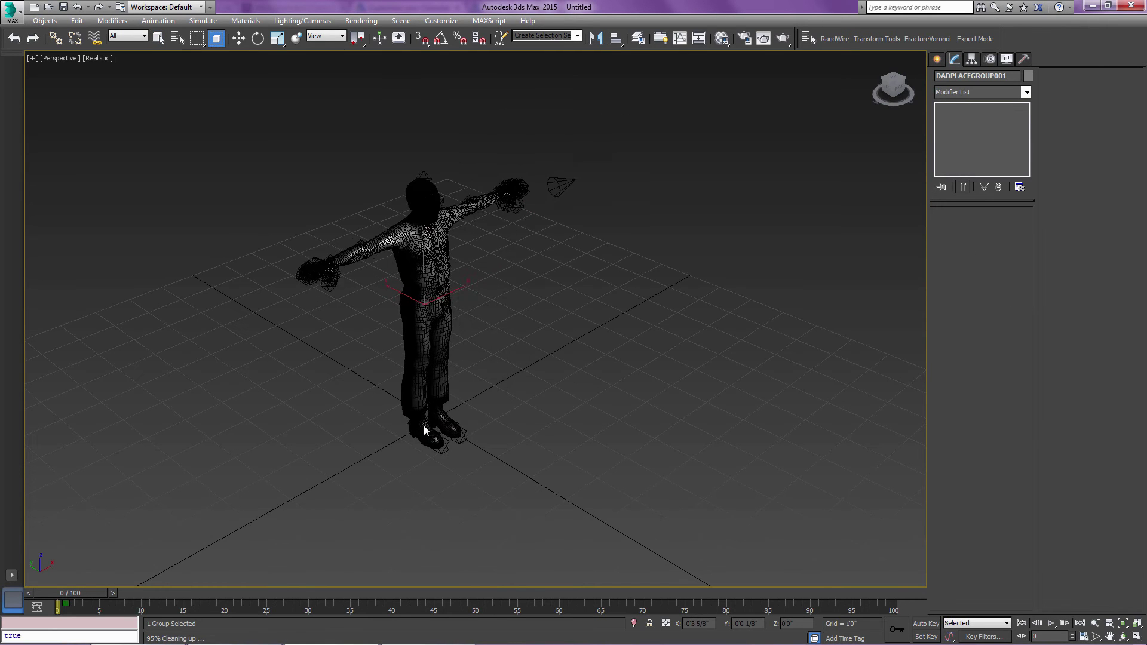
left_click(465, 293)
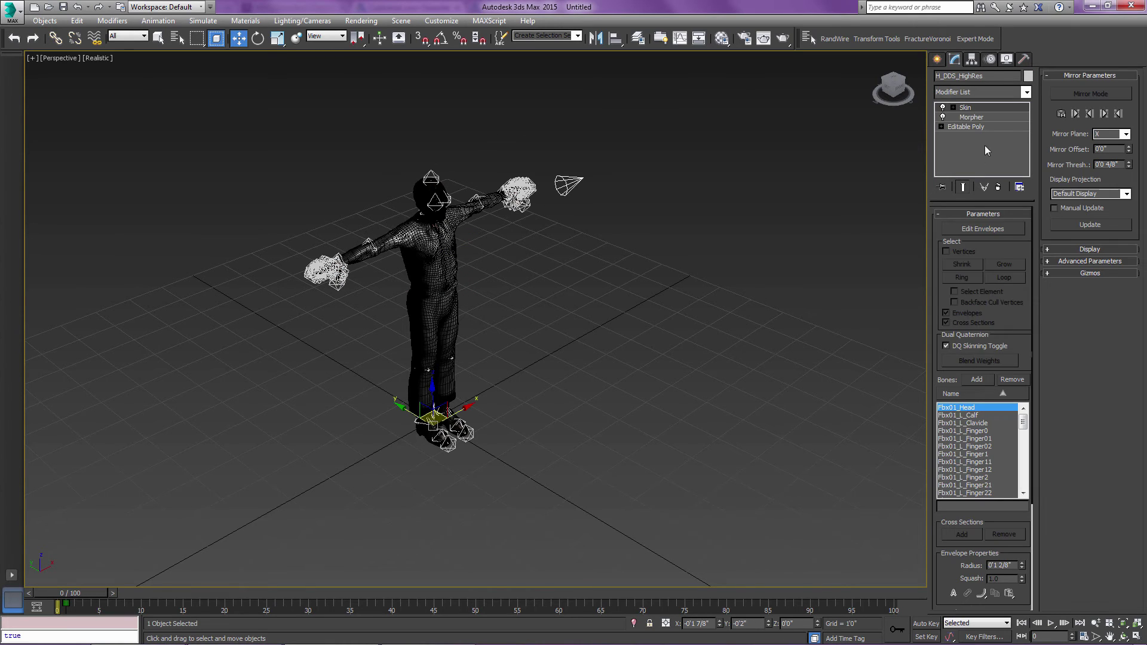
Step: Examine the mesh's Morpher expression channels and inspect the character's head, torso and shoes up close
left_click(989, 118)
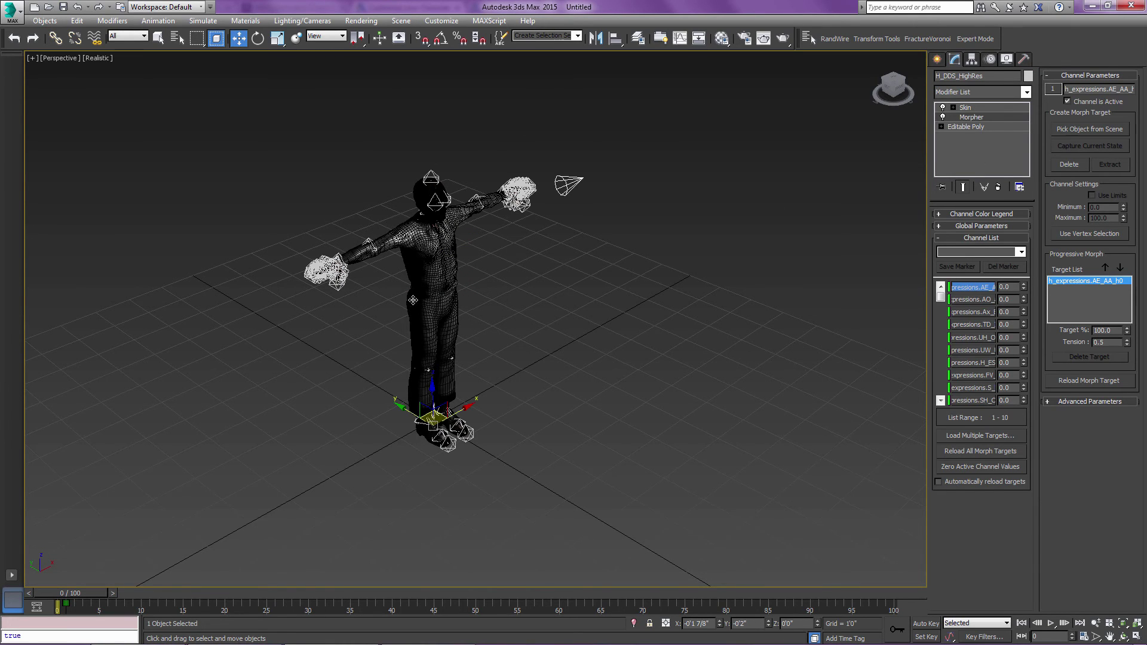
middle_click_drag(413, 300, 466, 360)
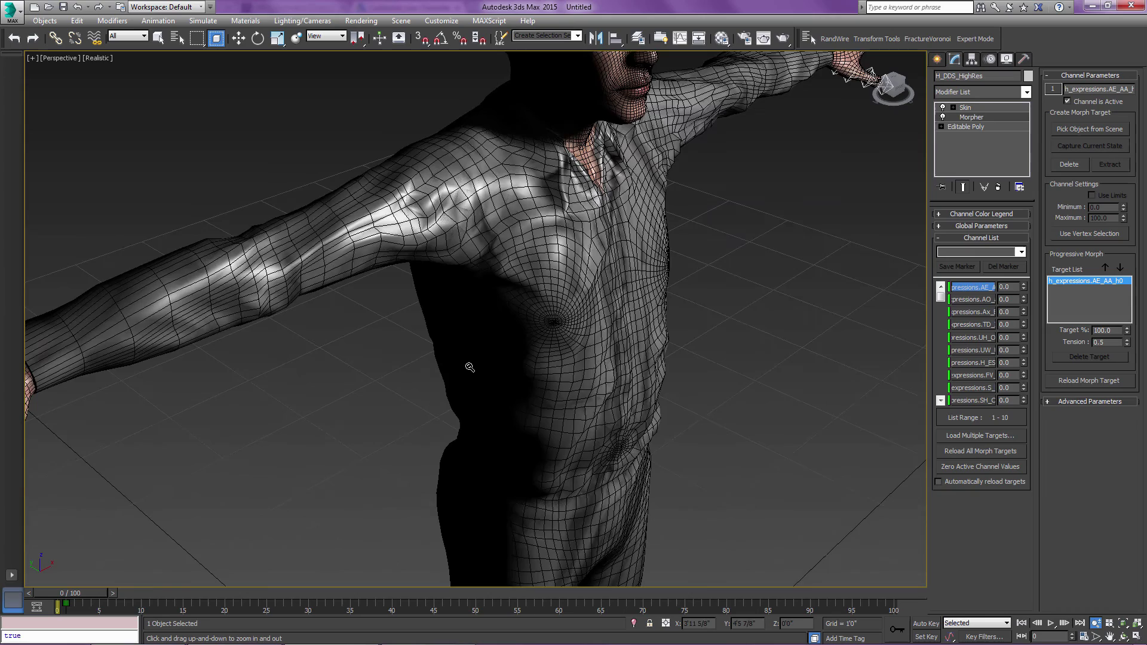
middle_click_drag(729, 308, 689, 387)
left_click_drag(689, 388, 687, 502)
middle_click_drag(687, 502, 669, 392)
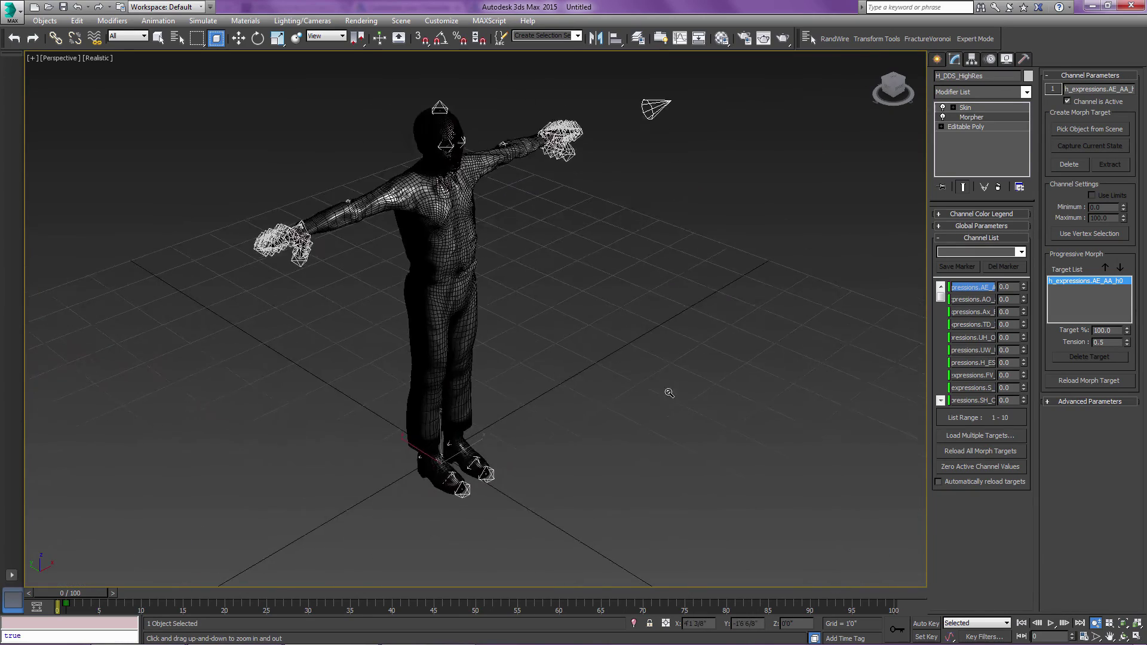
left_click_drag(669, 392, 622, 323)
middle_click_drag(621, 322, 635, 412)
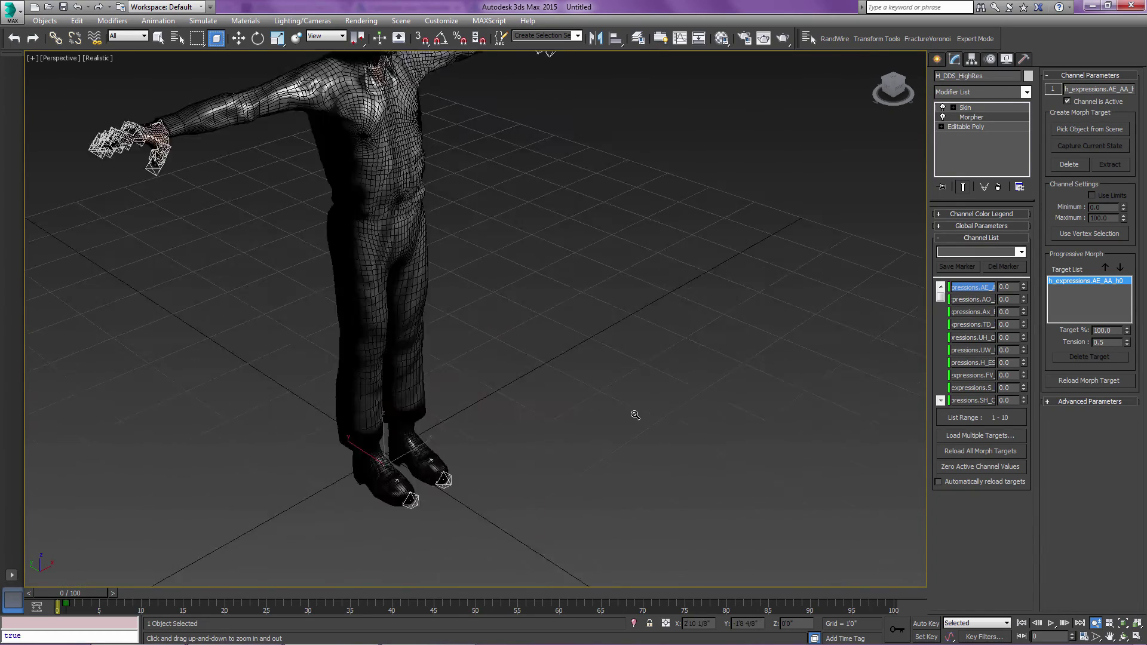
left_click_drag(635, 413, 619, 358)
middle_click_drag(620, 359, 687, 578)
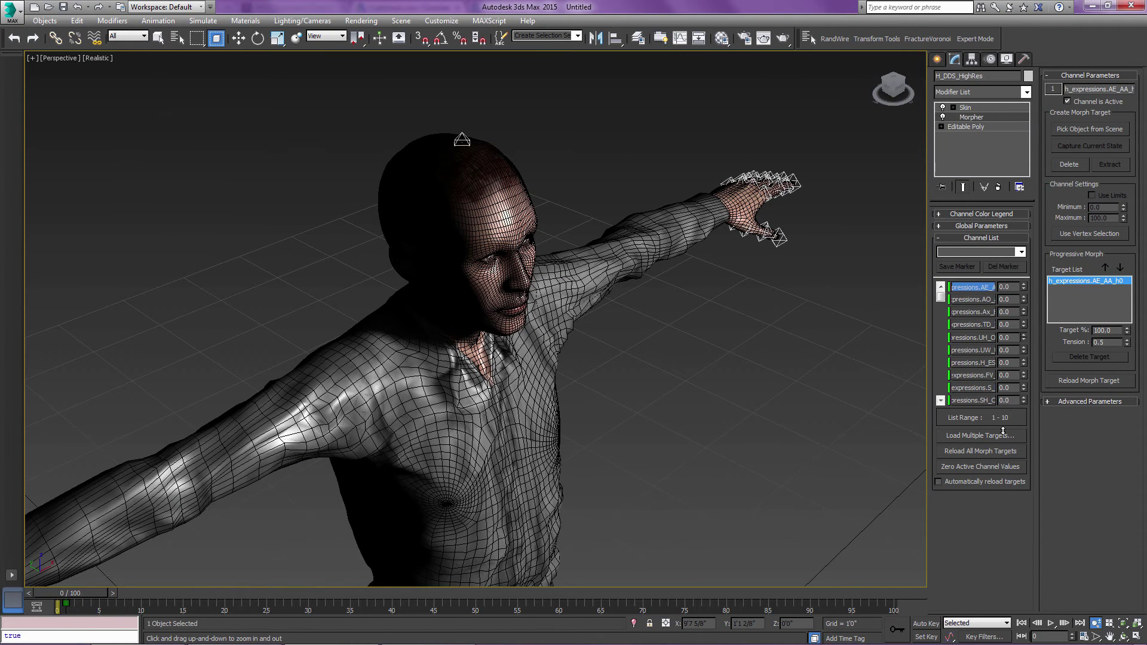
mouse_move(1024, 325)
left_mouse_down()
mouse_move(1023, 305)
mouse_move(1024, 342)
mouse_move(1023, 324)
left_mouse_up()
key("ctrl+alt+z")
key("z")
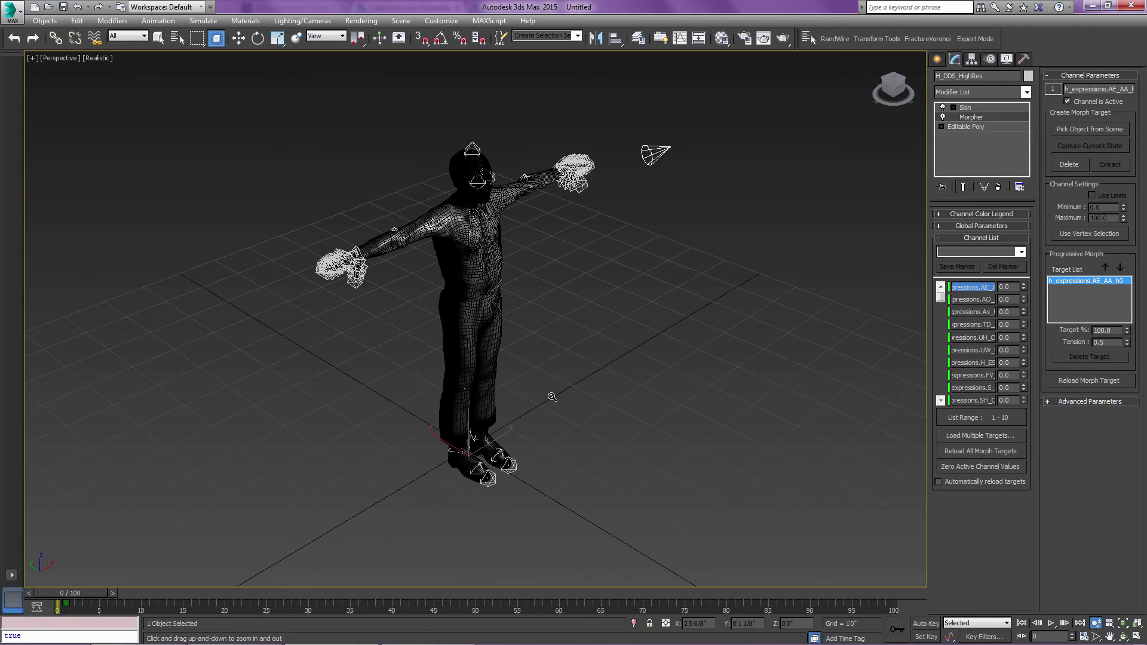
right_click(599, 369)
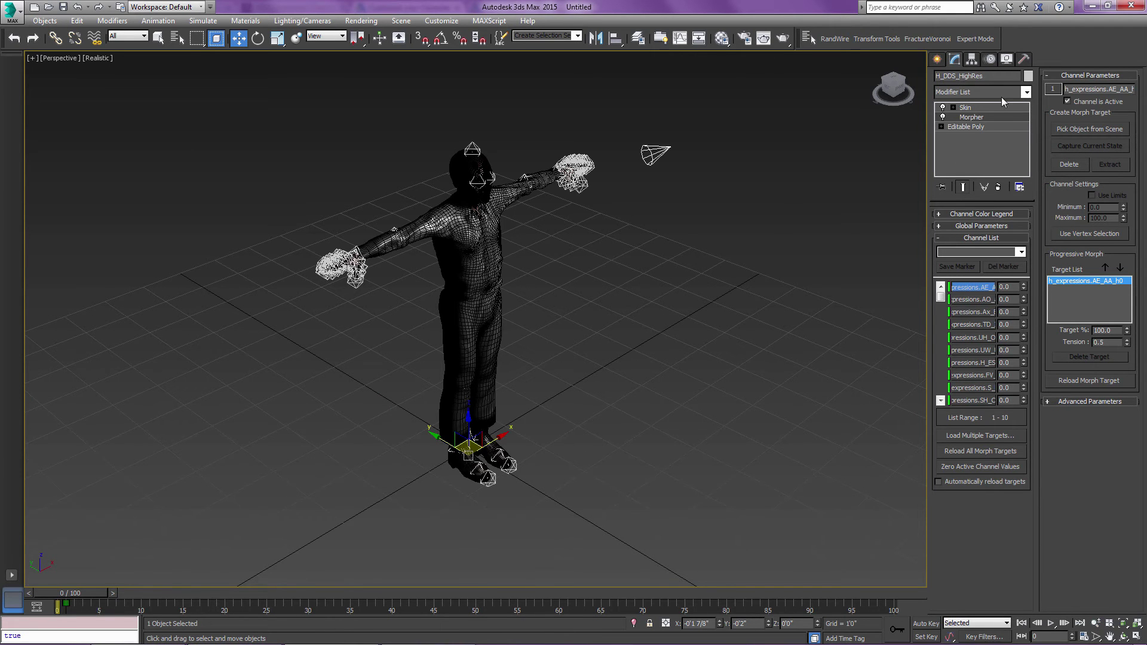
Step: Run the CharacterGenerator_FbxToBiped.ms script to convert the FBX rig to a Biped, and acknowledge its completion message
left_click(1024, 59)
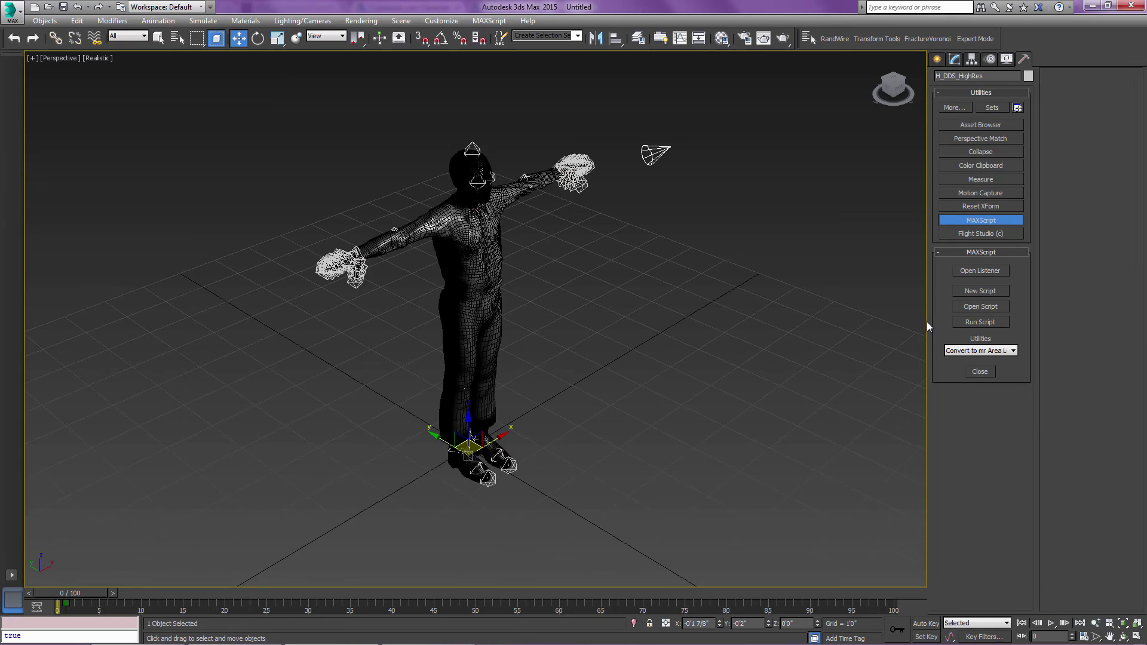
left_click(981, 306)
left_click(95, 71)
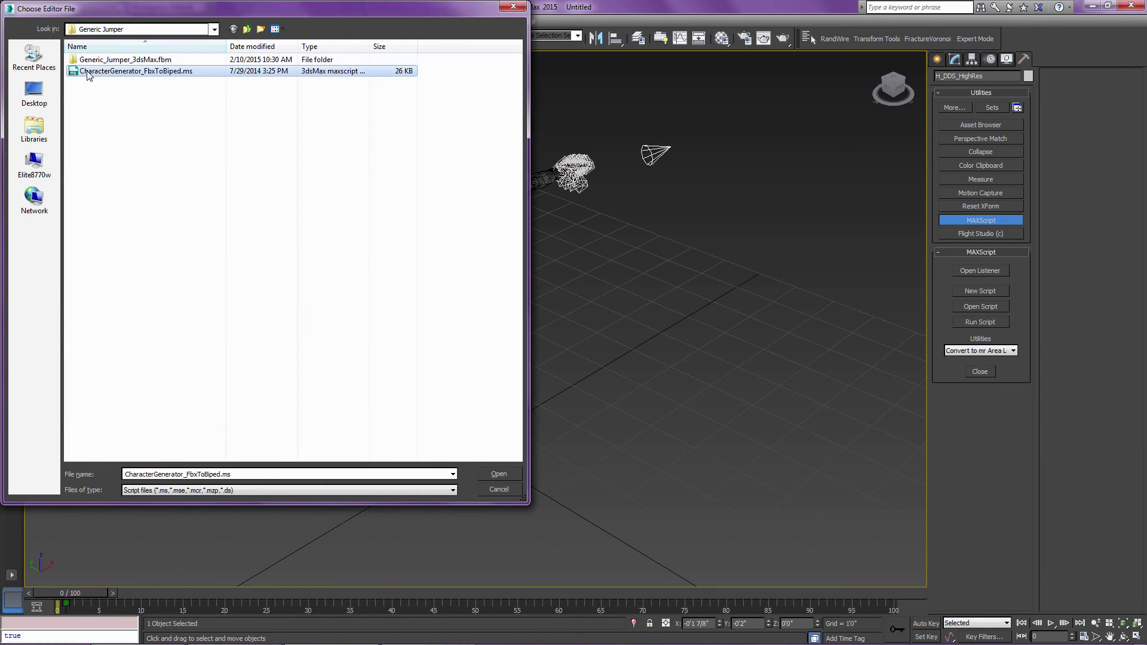
double_click(165, 72)
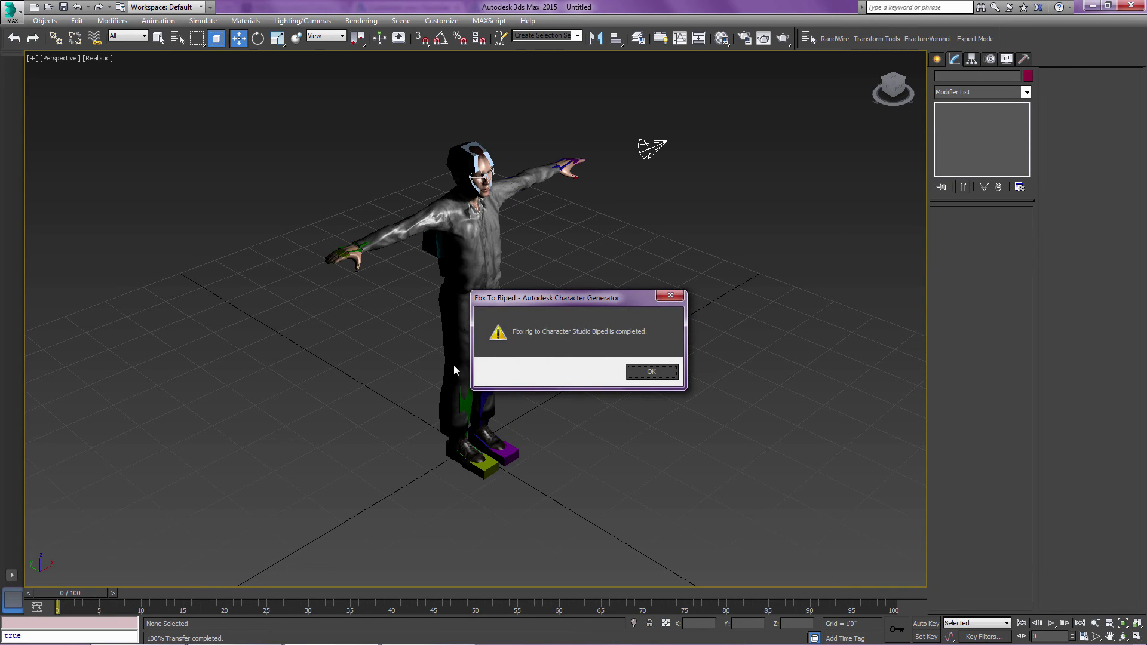
left_click(645, 374)
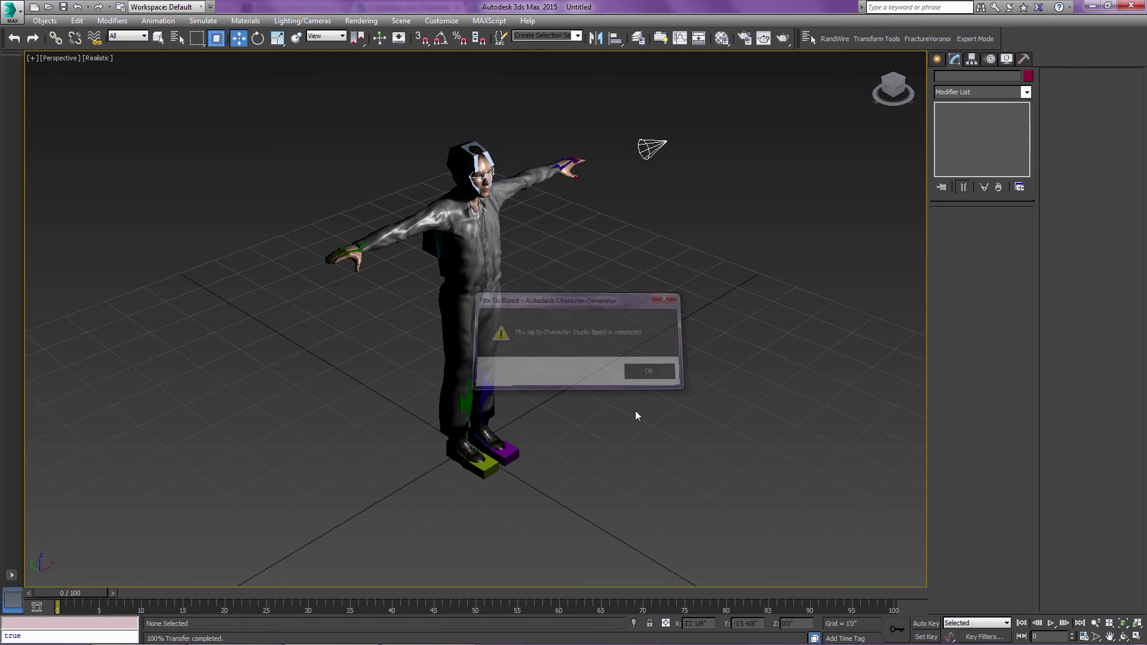
Step: Hide the Geometry category so the character mesh is out of the way of the biped
left_click(1006, 59)
left_click(955, 175)
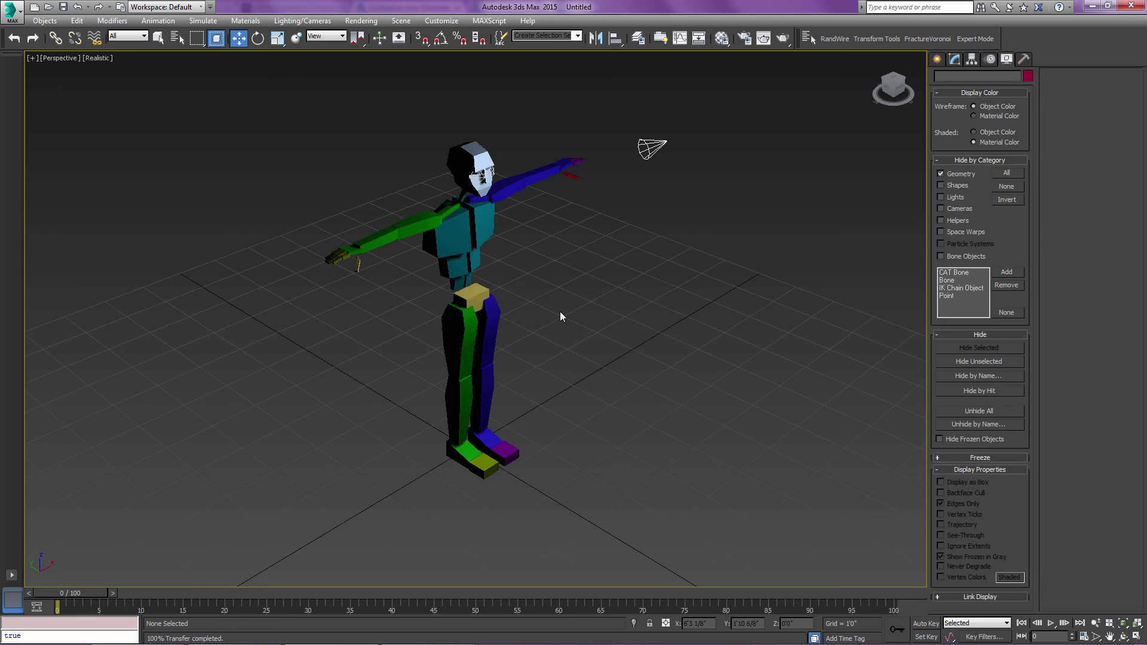
Step: Load the Bees.bip motion file onto the biped, acknowledge the obsolete-format message, and clear the selection
left_click(460, 311)
mouse_move(571, 347)
middle_mouse_down("alt")
mouse_move(520, 328)
mouse_move(577, 338)
middle_mouse_up("alt")
left_click(990, 59)
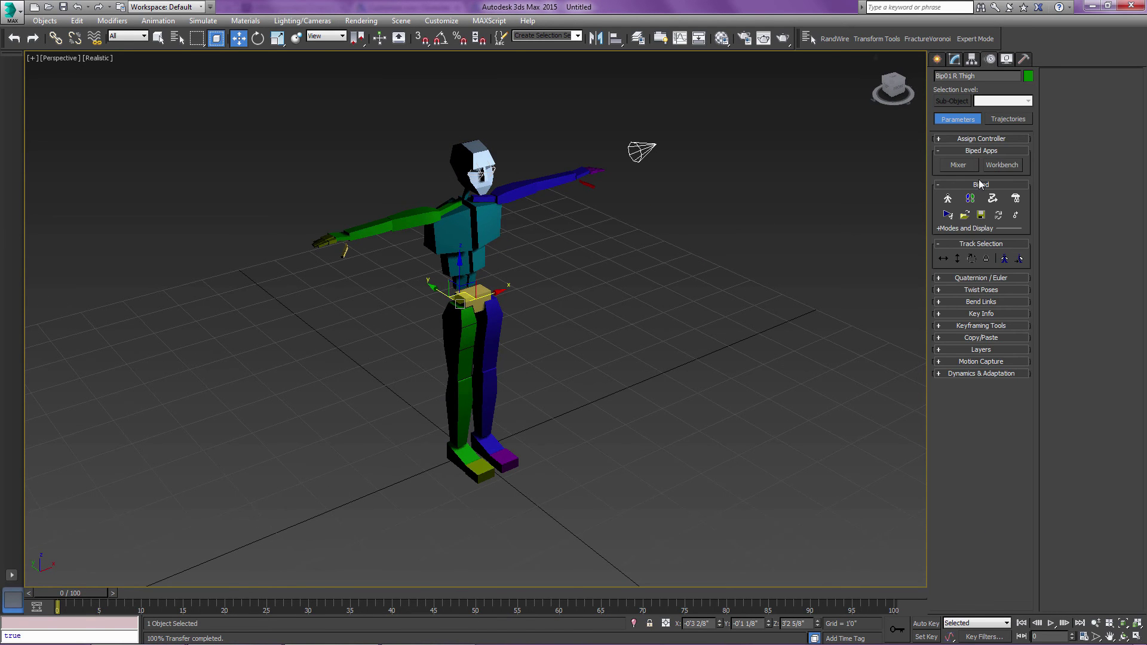
left_click(964, 216)
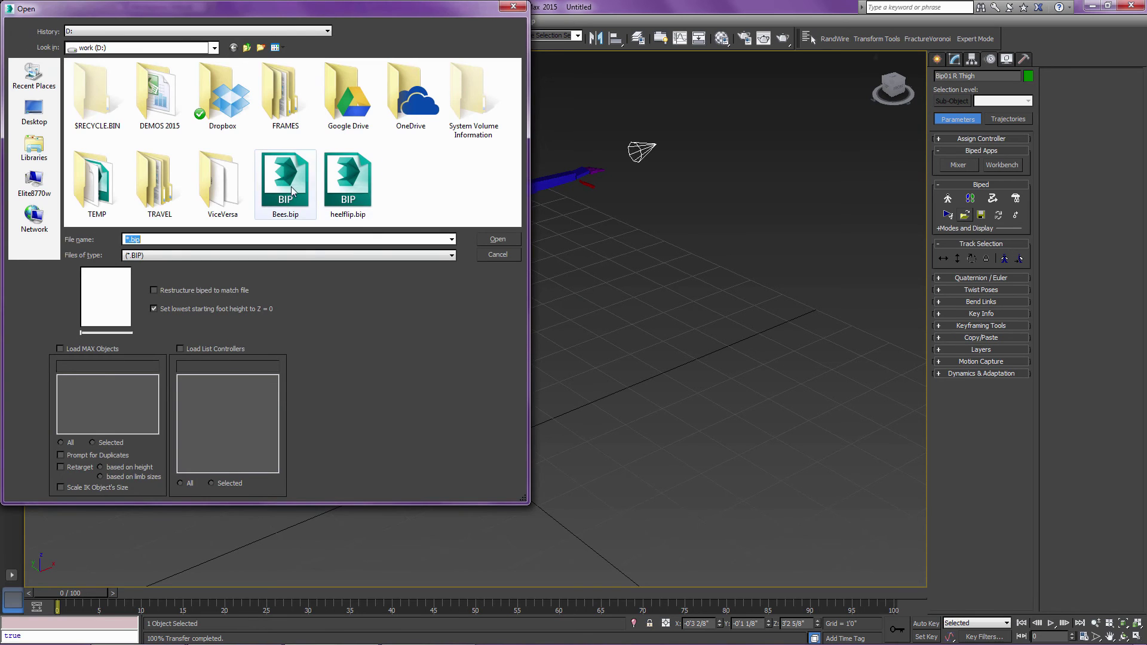
double_click(312, 192)
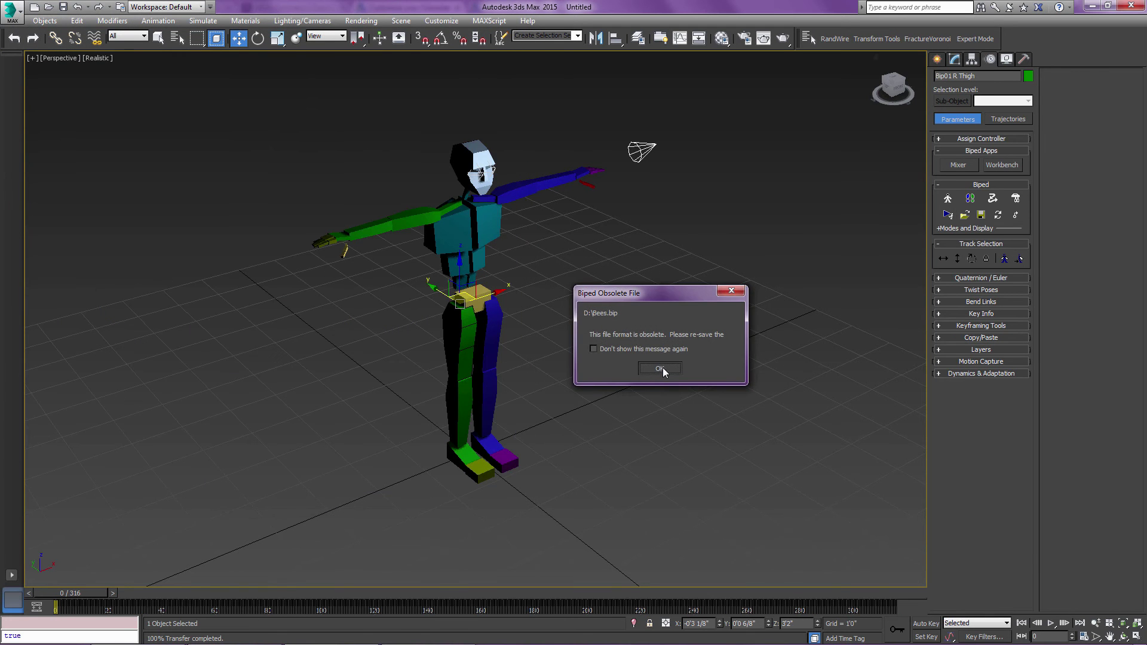
left_click(661, 368)
middle_click_drag(647, 383, 529, 336, "alt")
key("z")
left_click(558, 372)
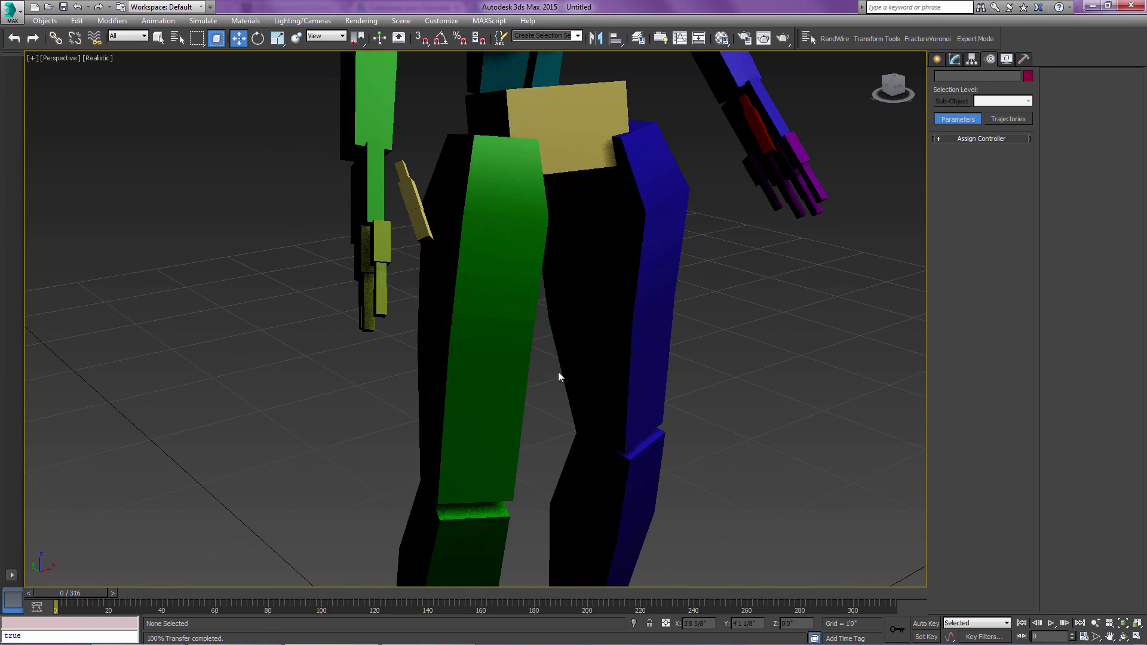
key("z")
Step: Unhide the Geometry category, hide Bone Objects and Helpers, and play the animation on the character mesh
left_click(1006, 59)
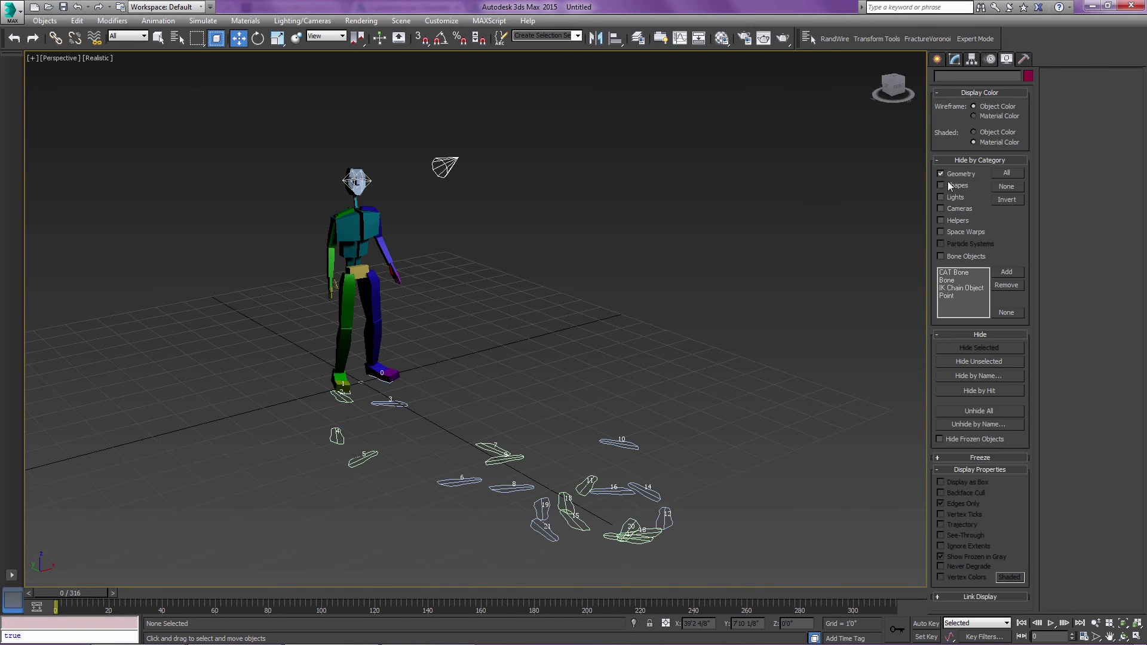
left_click(942, 256)
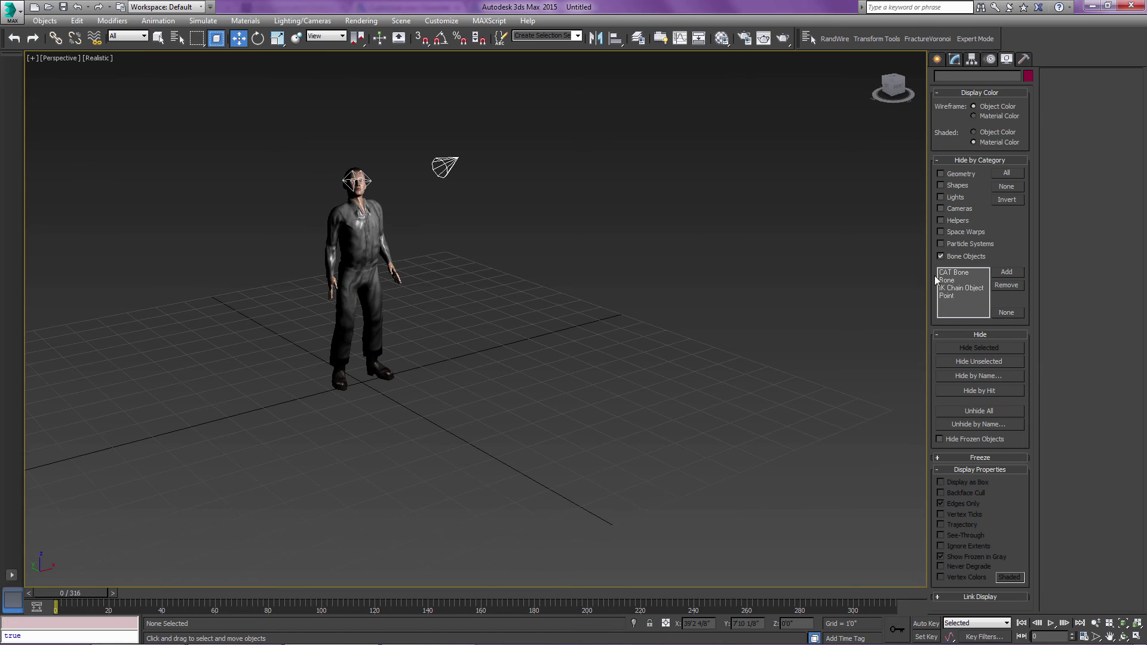
left_click(956, 221)
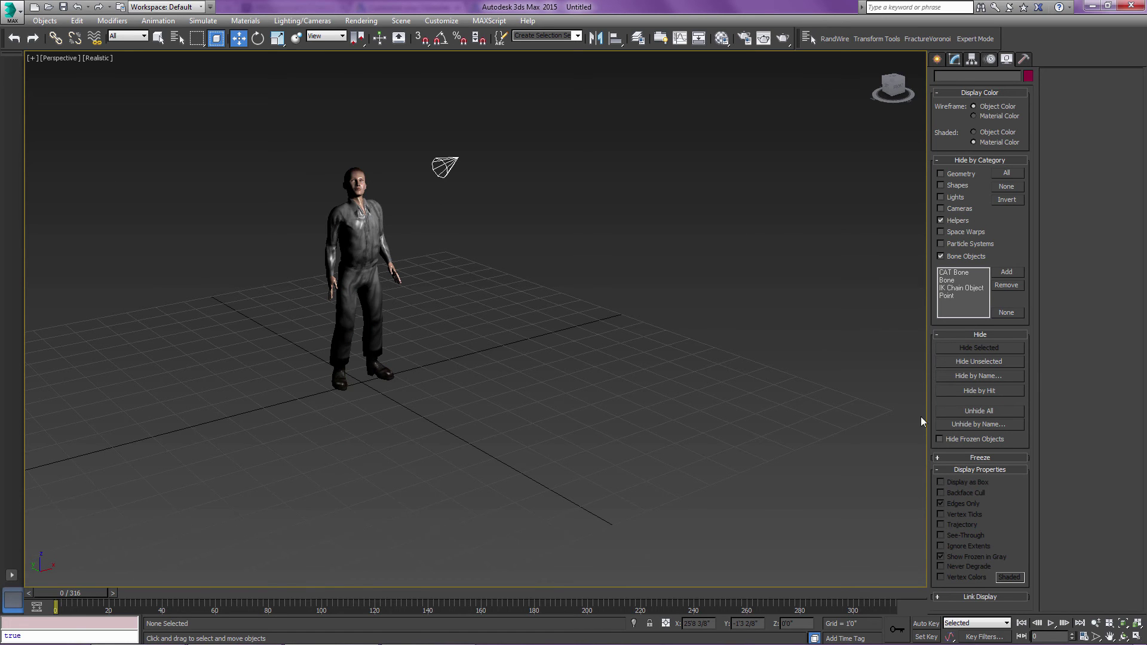
left_click(1051, 623)
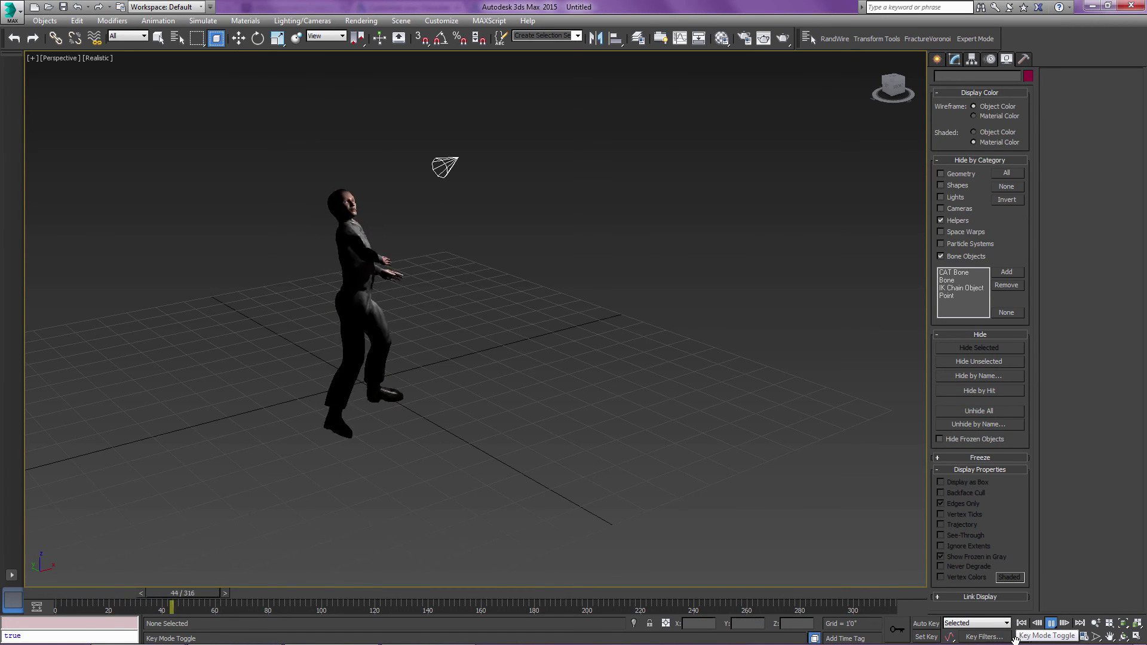
left_click(1051, 623)
Step: Delete the spotlight above the character, return to frame 0, and replay the animation under the default lighting
key("w")
left_click(446, 163)
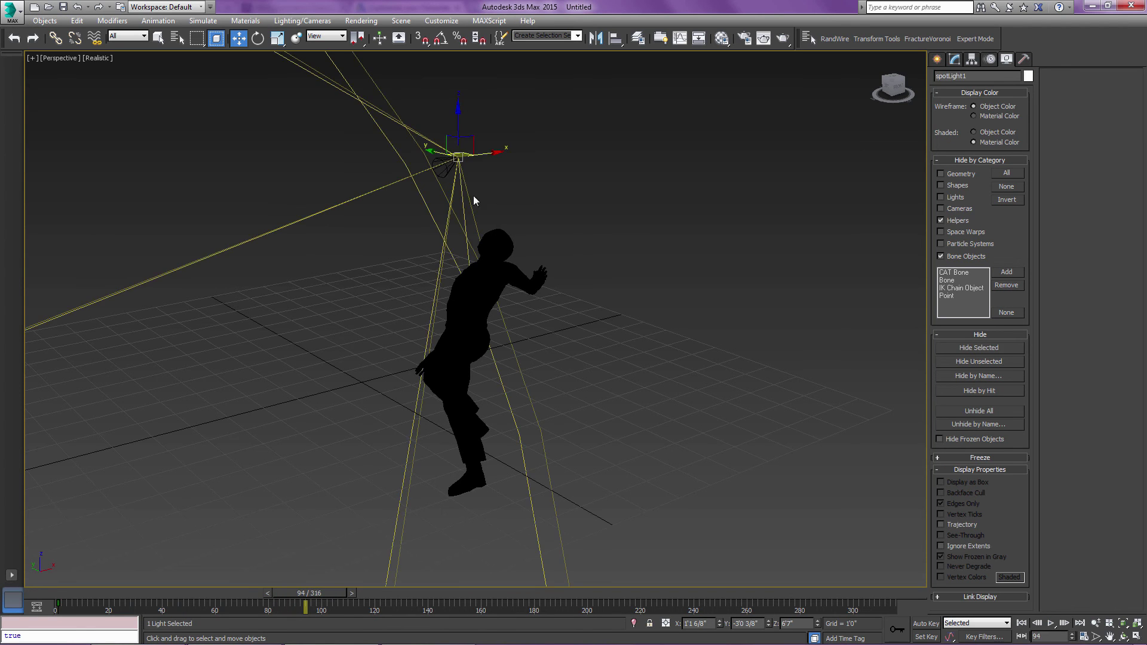
key("Delete")
left_click(1022, 623)
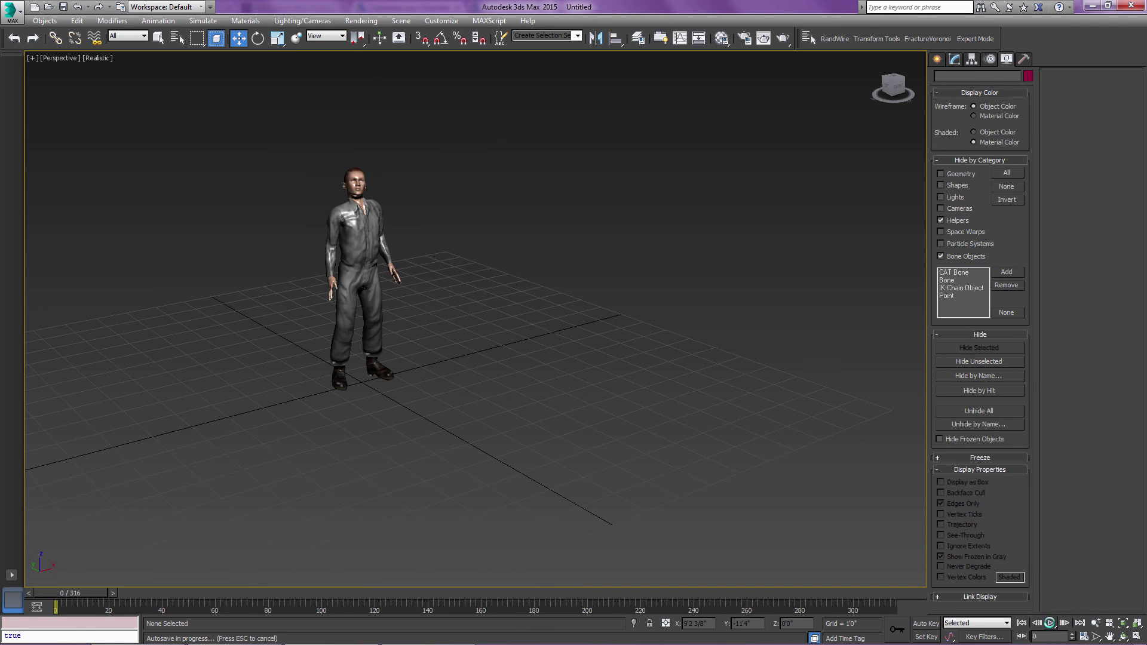
left_click(1051, 623)
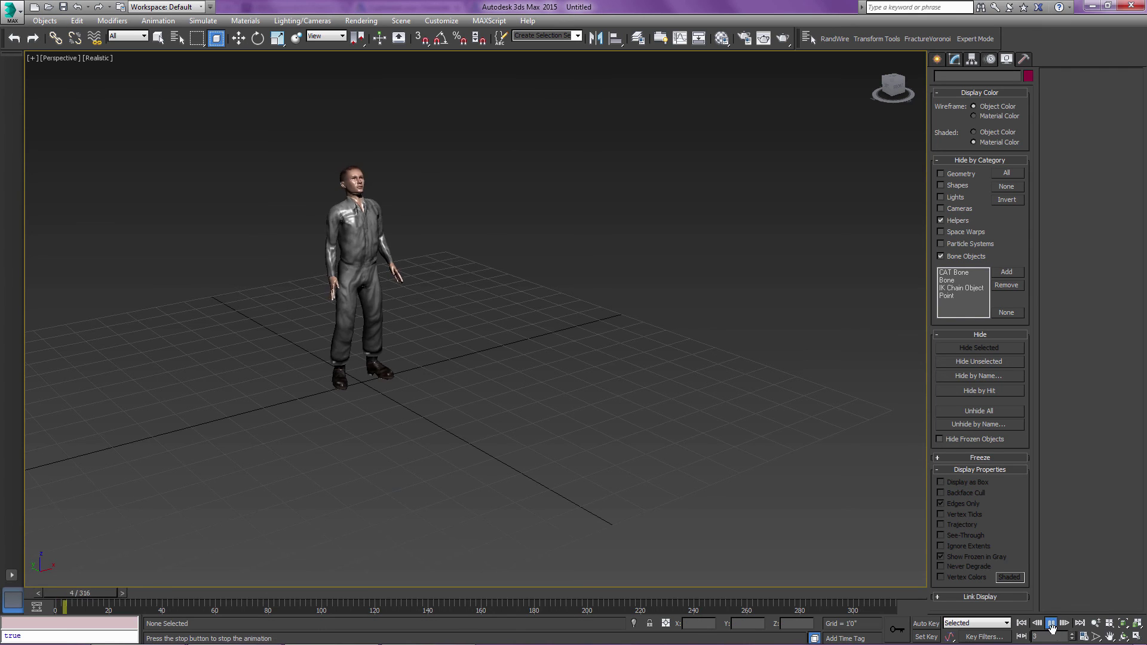
left_click(1051, 623)
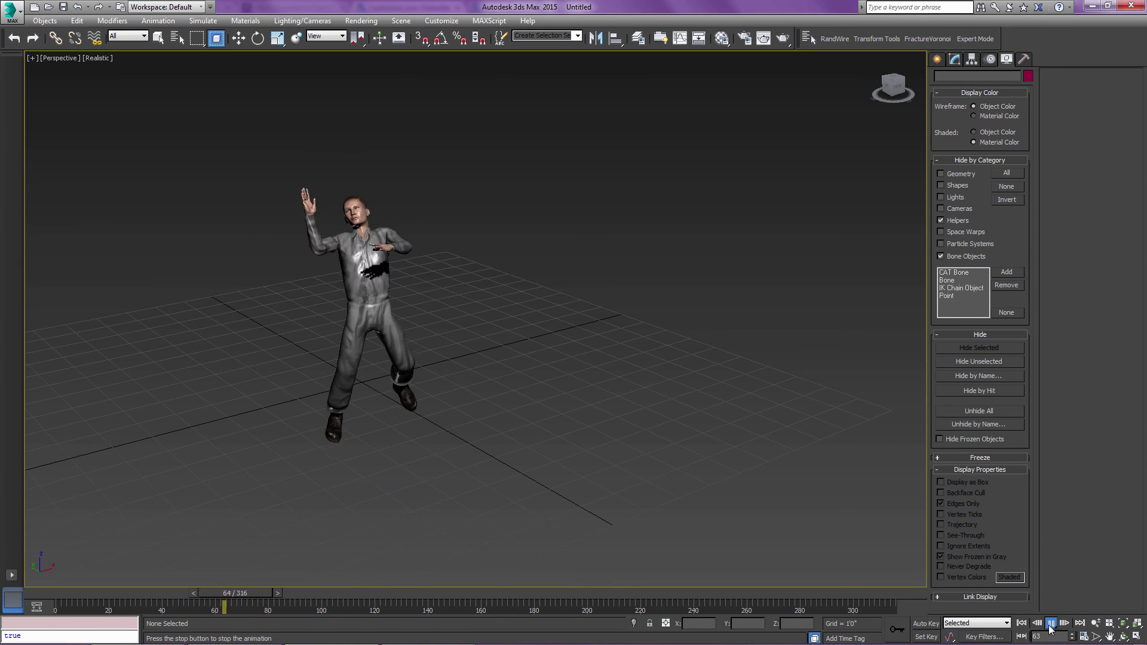
key("w")
Step: Sample the character's _Body material, set Specular Level 46 and Glossiness 17, toggle its viewport display, and play the animation to check it
left_click(722, 38)
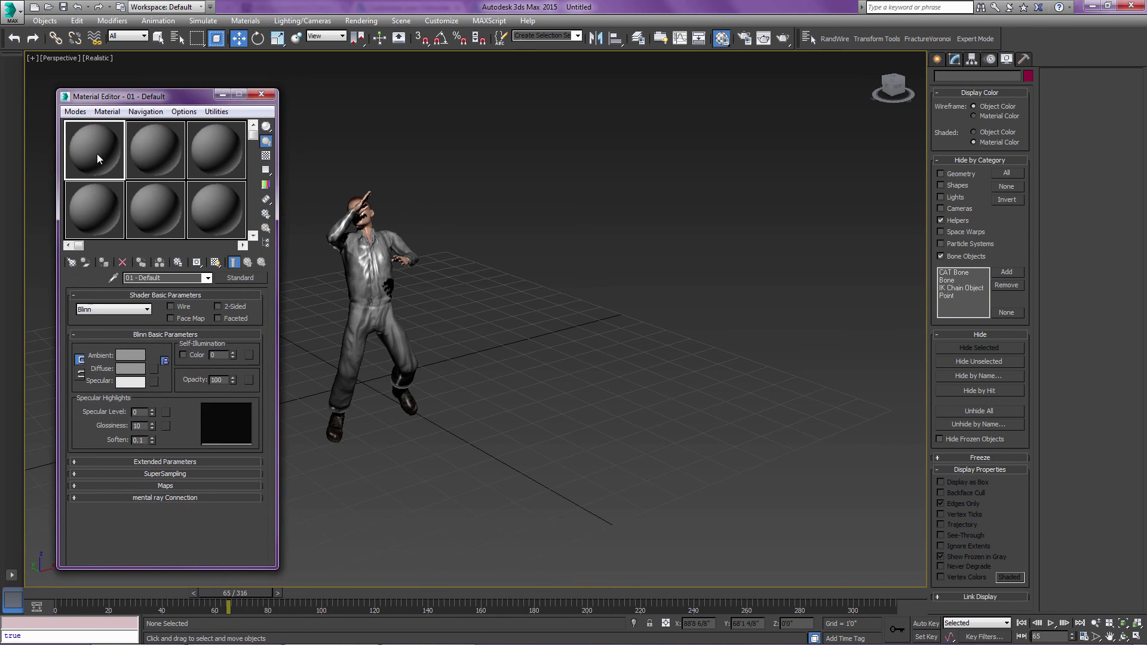
left_click(114, 278)
left_click(353, 256)
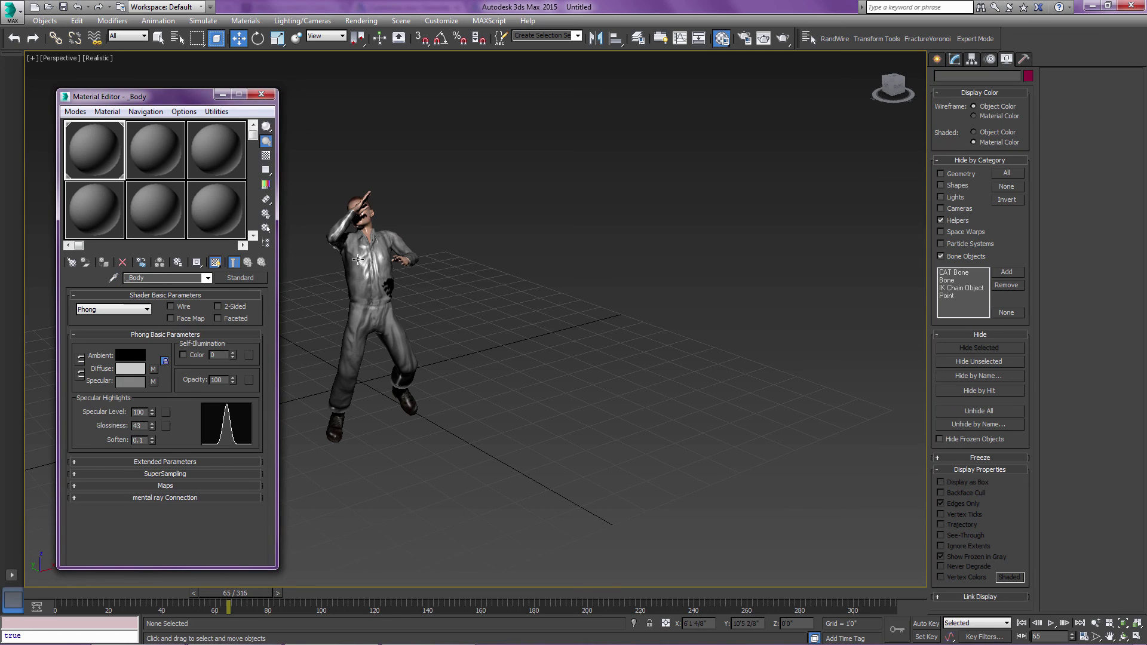
left_click_drag(154, 414, 154, 440)
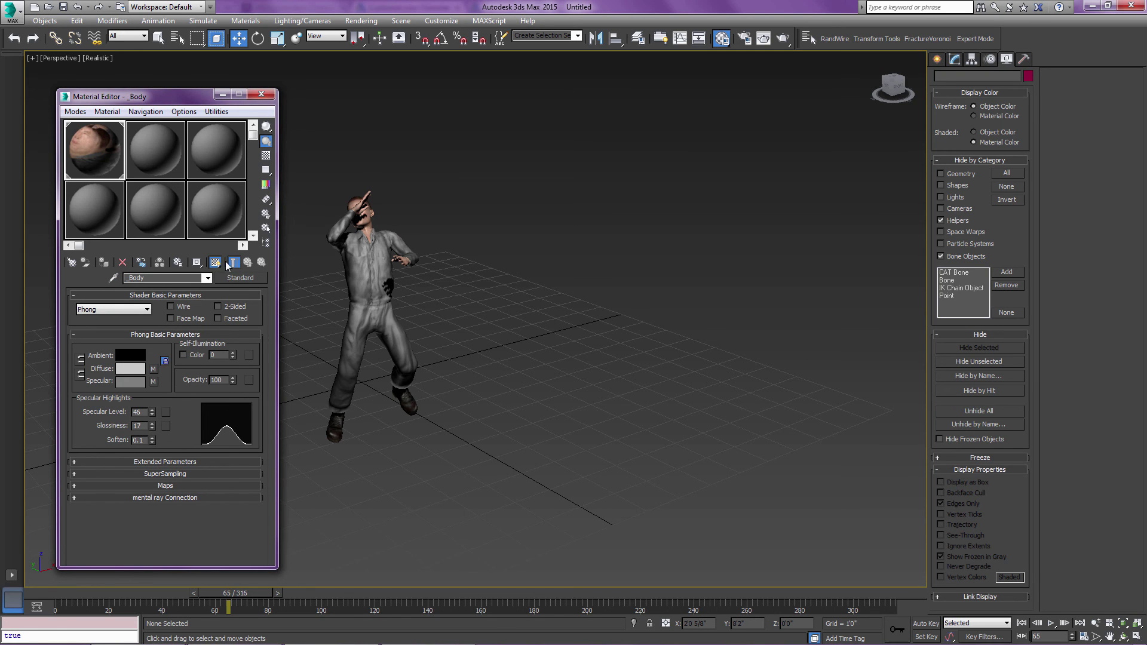
left_click(217, 263)
left_click(261, 95)
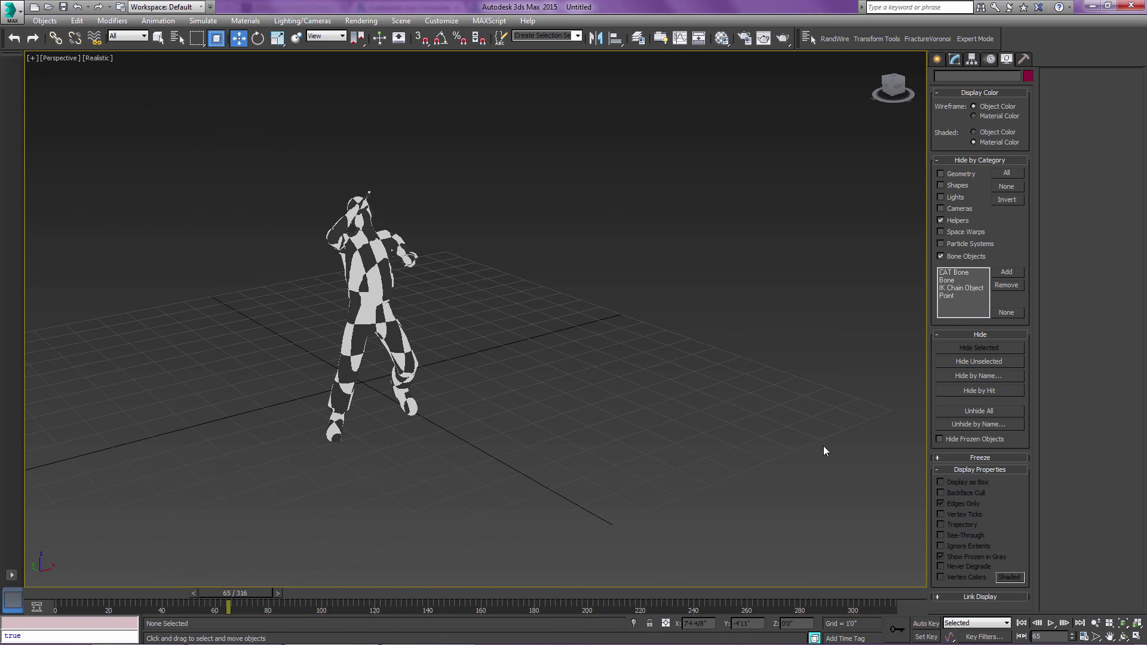
left_click(1051, 624)
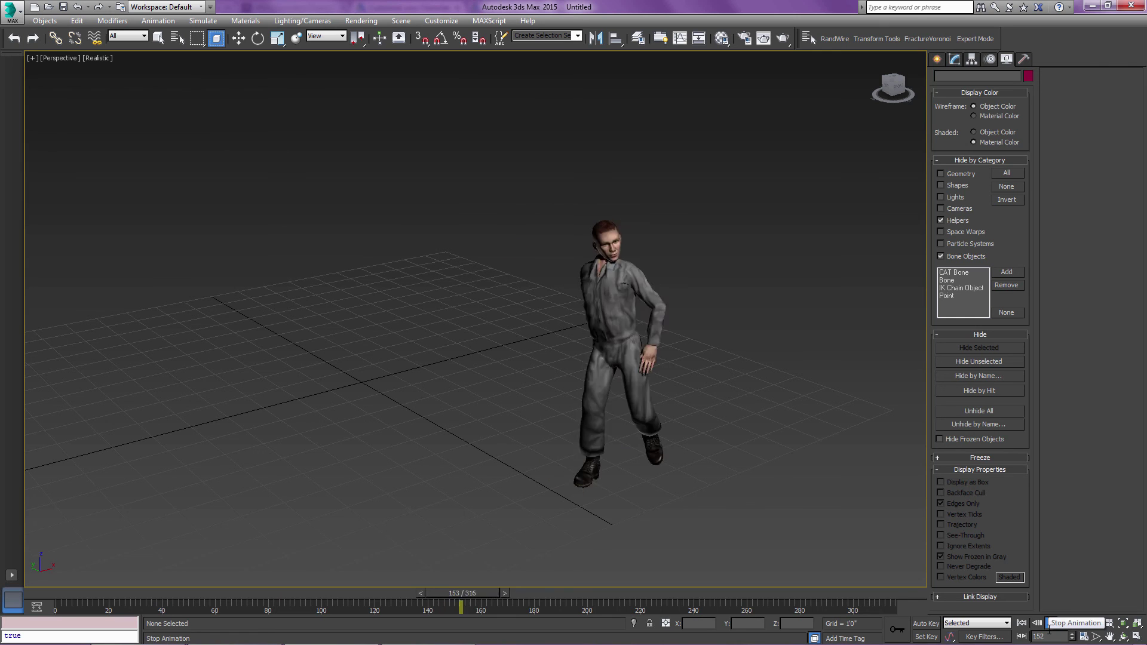
key("Escape")
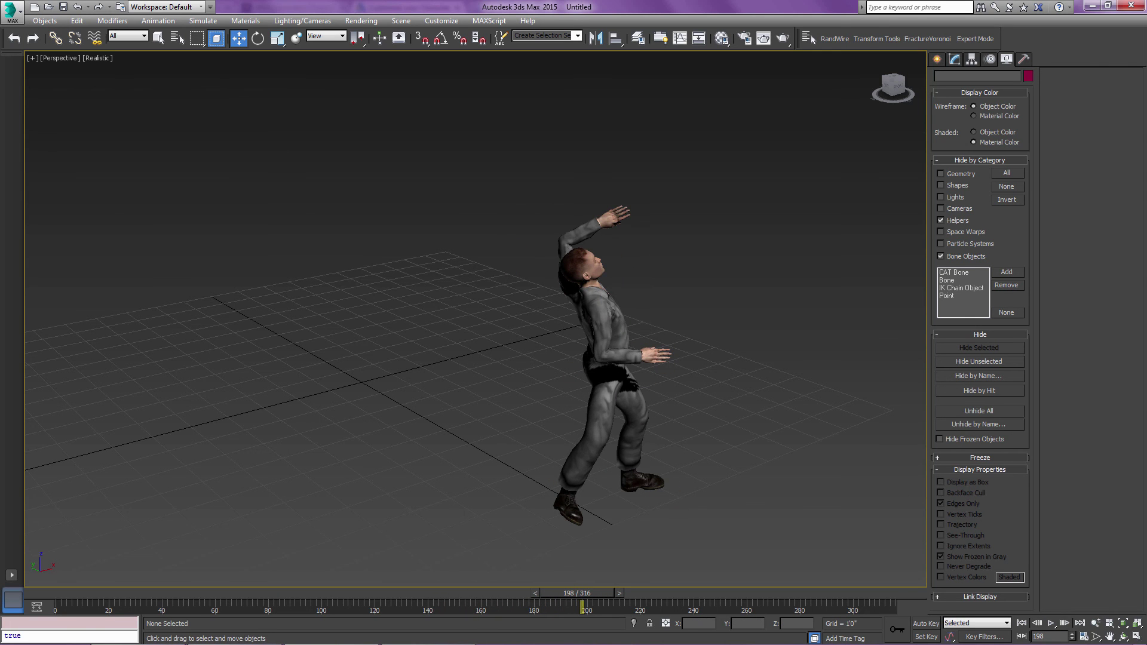